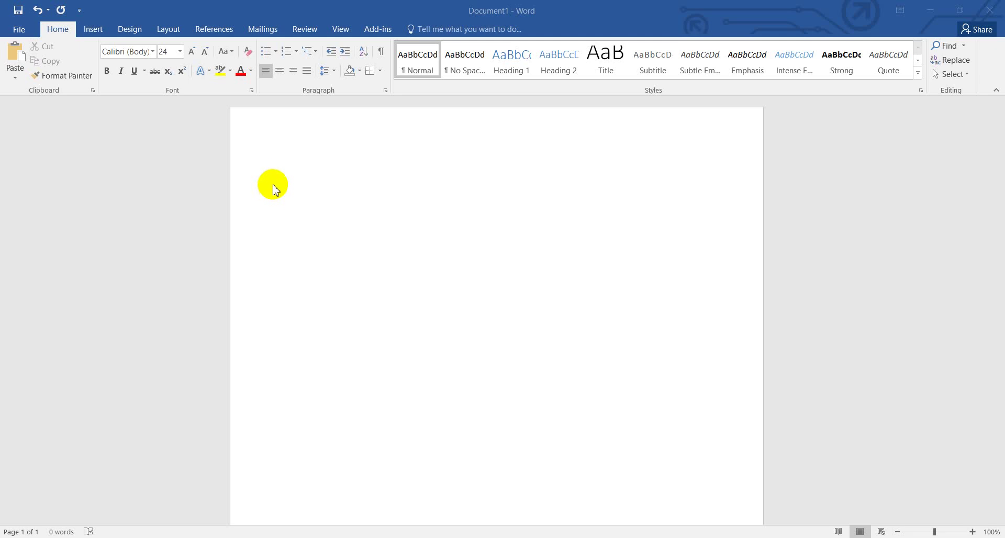
- Type the greeting 'Hello Friends, How Are You All ?' on the blank page
click(273, 186)
text(He)
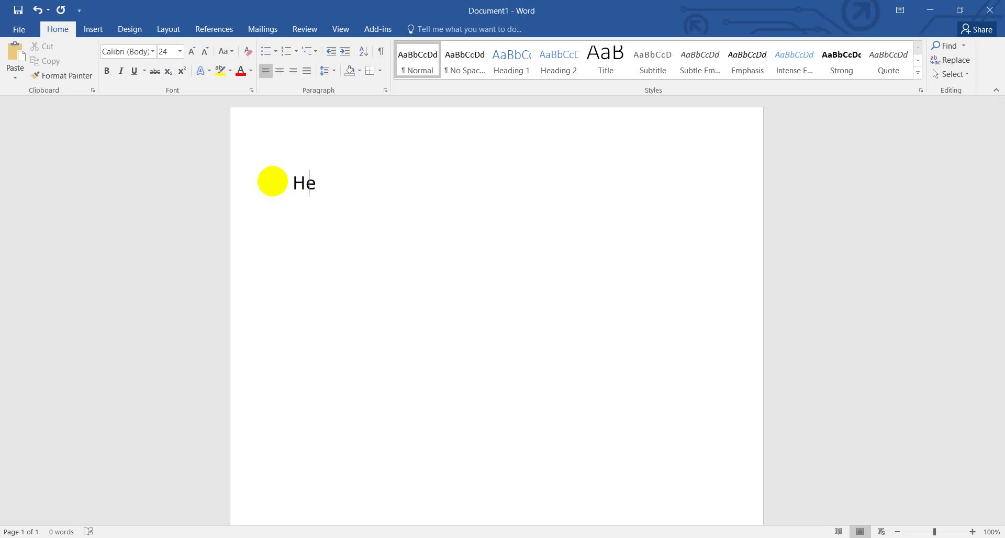
text(llo Fr)
text(iend)
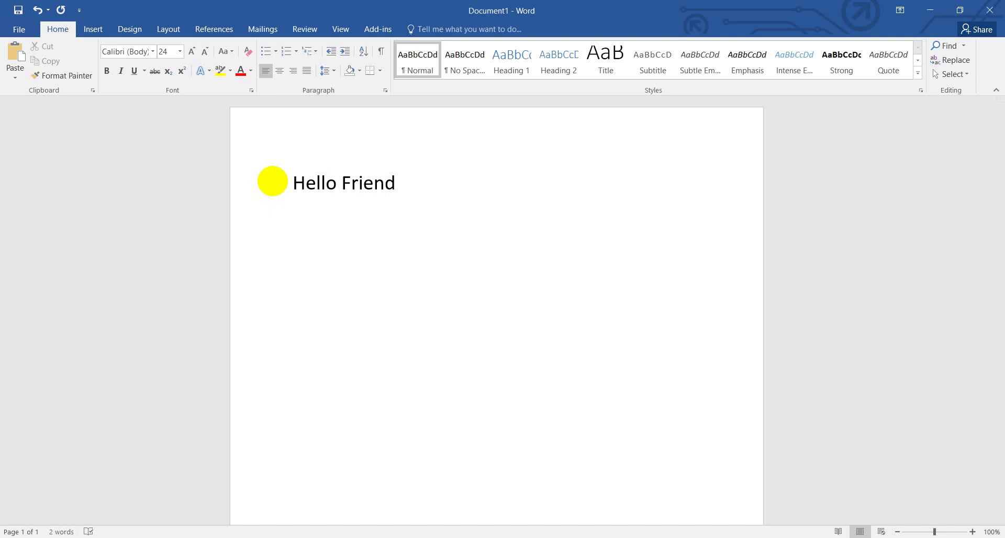
text(s, Hoq)
key(BackSpace)
text(w Are )
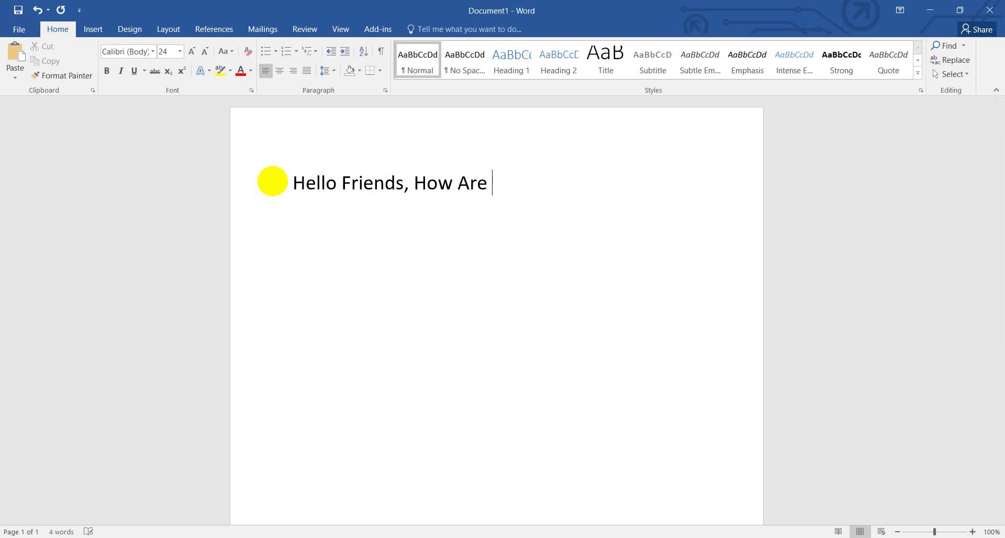
text(You Al)
text(l /)
key(BackSpace)
text(?)
key(Return)
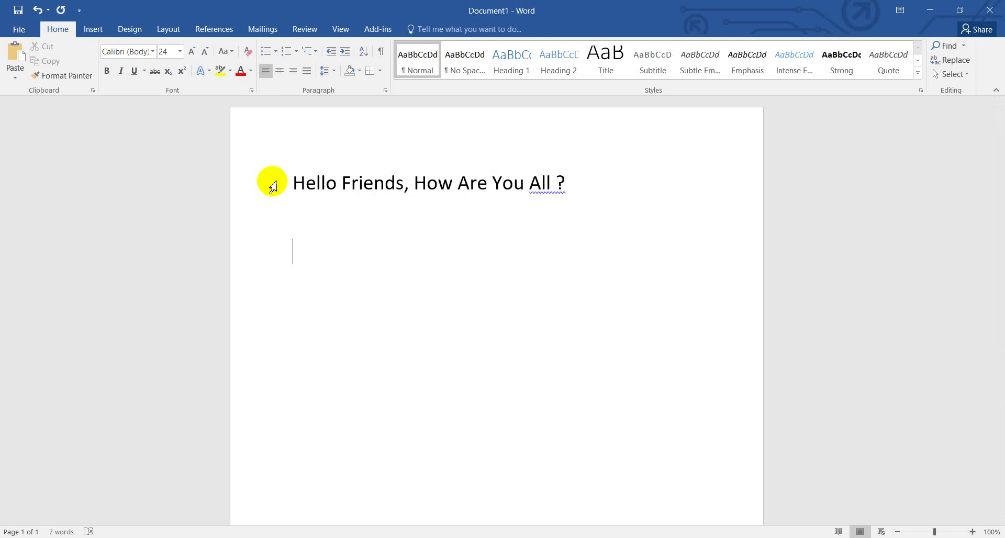
- Add the line 'Today I want to talk about Basic Excel Work.' and begin the next sentence
text(TYoday)
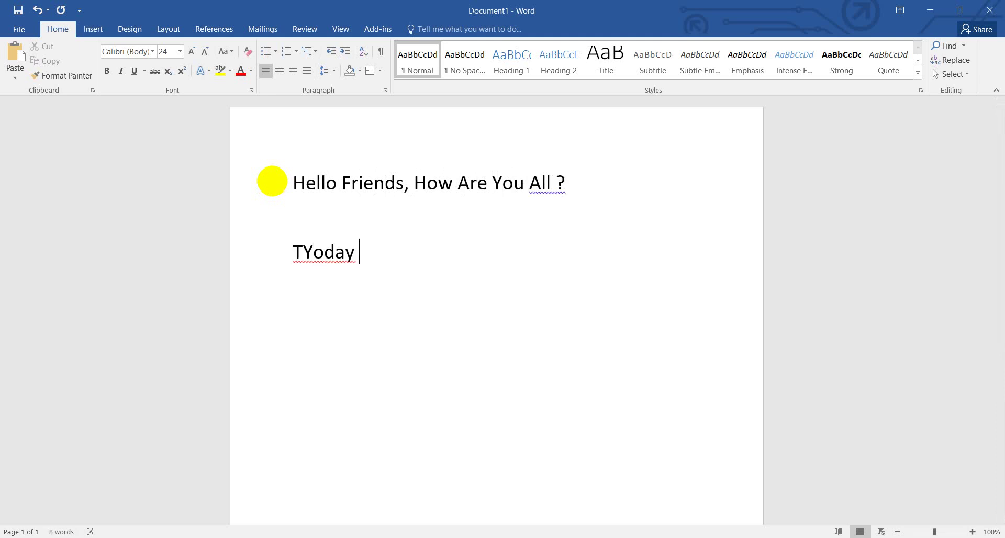
key(BackSpace)
key(BackSpace)
key(BackSpace)
key(BackSpace)
key(BackSpace)
key(BackSpace)
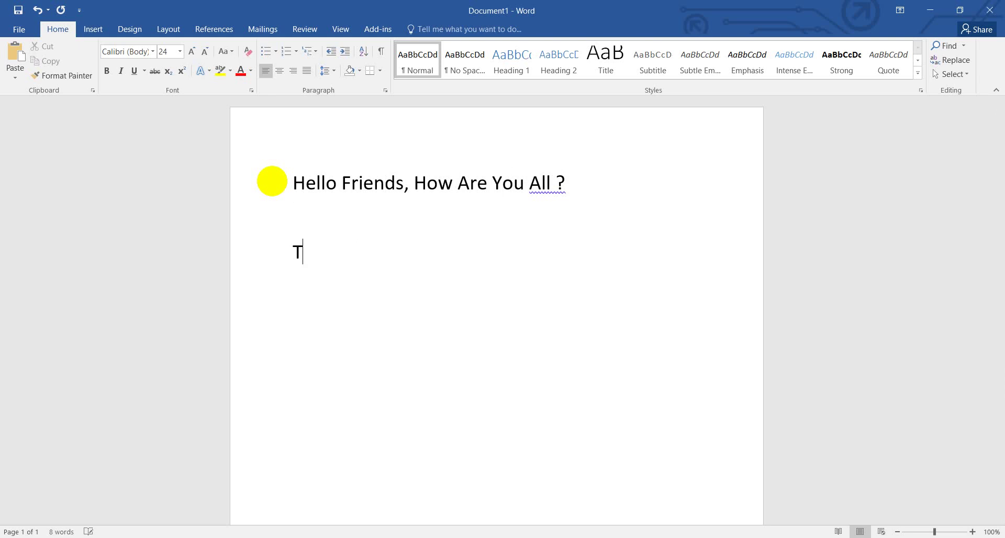
text(oday I )
text(want to ta)
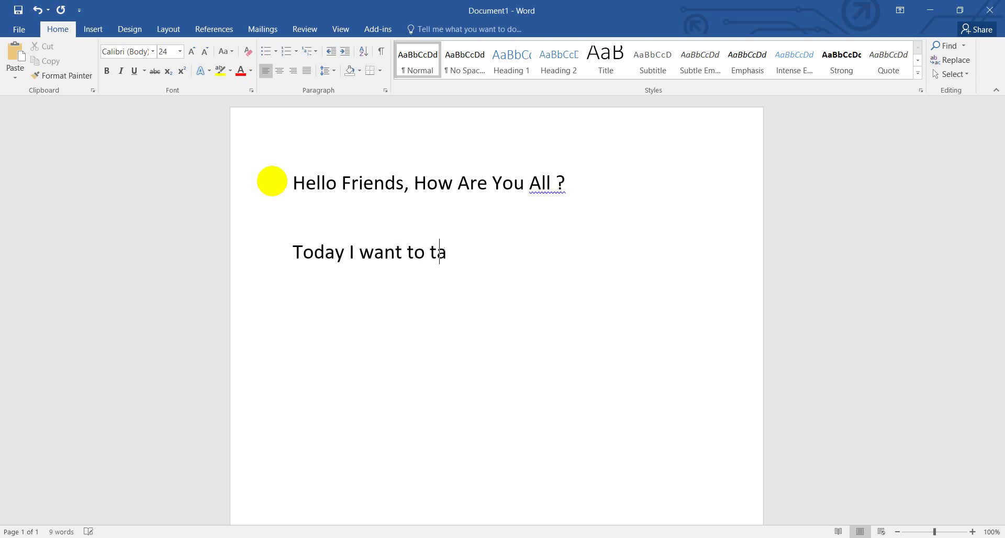
text(lk )
text(about )
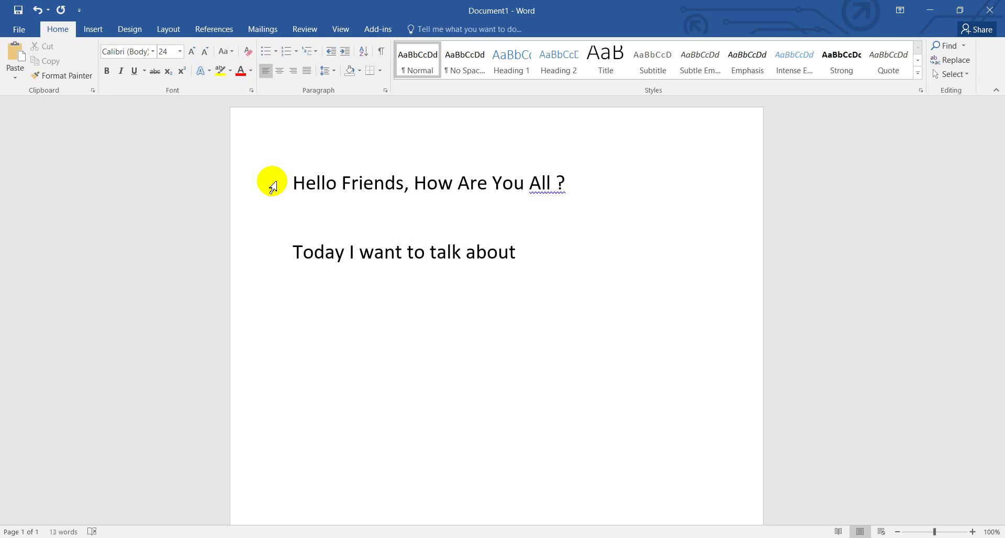
text(Basic E)
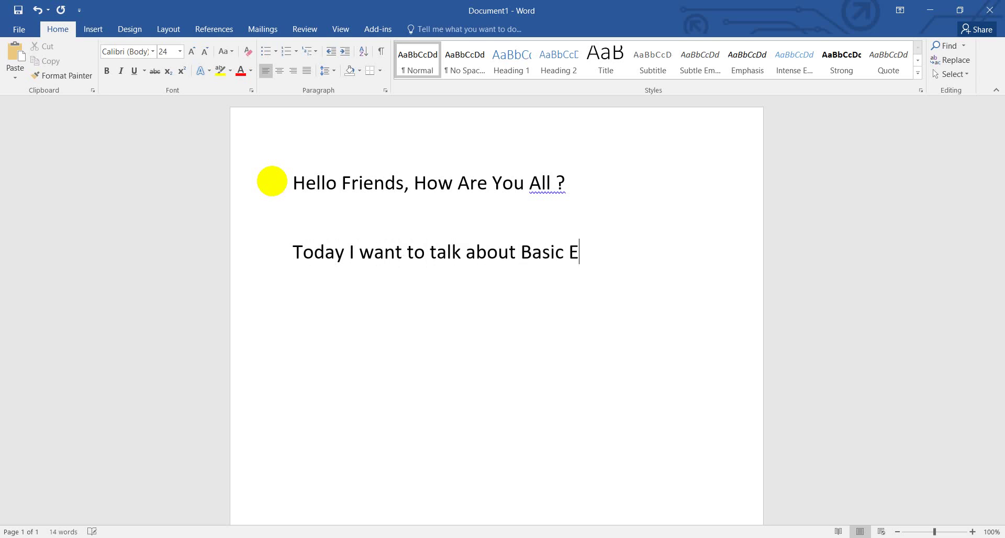
text(xcel)
text(l)
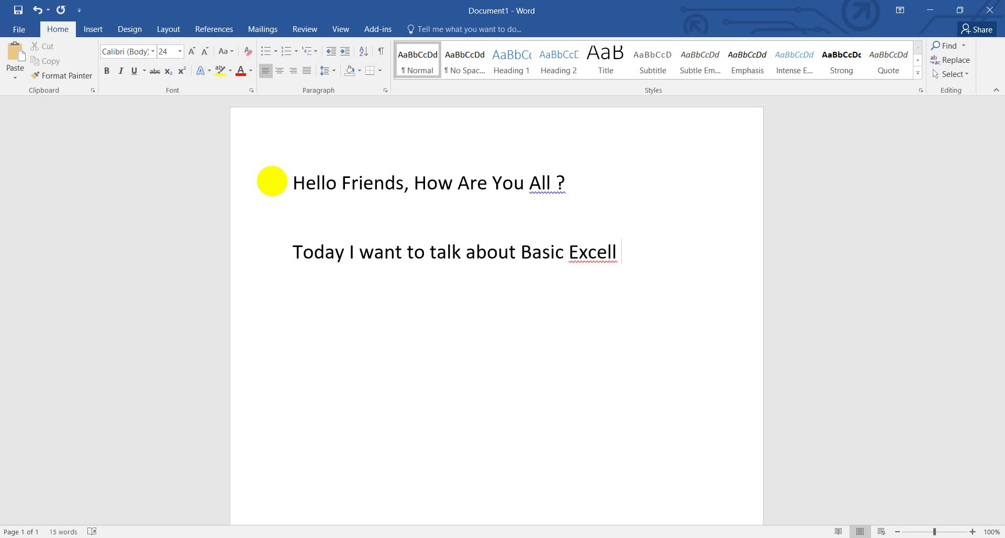
key(BackSpace)
text(about Basic Excel )
text(Work)
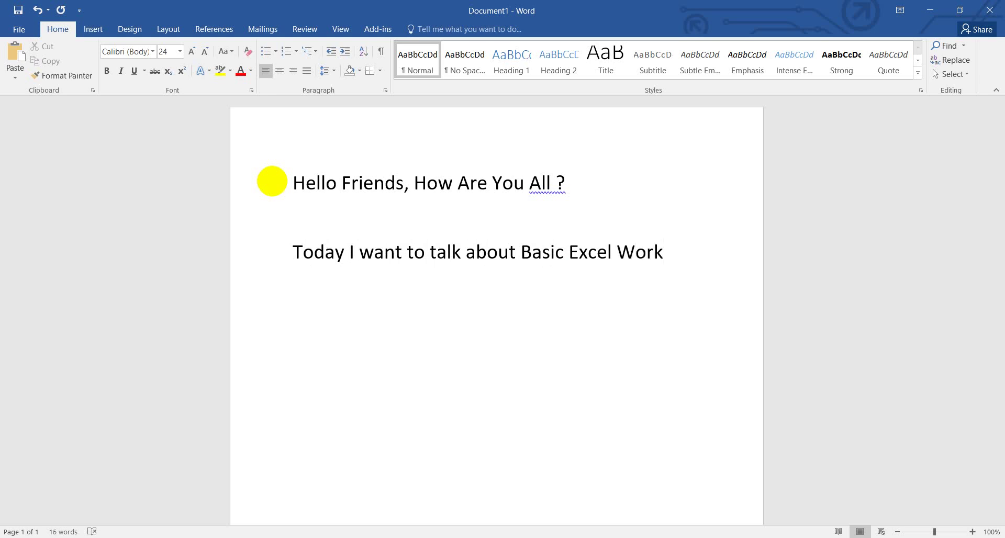
text(.  )
text(Sometime )
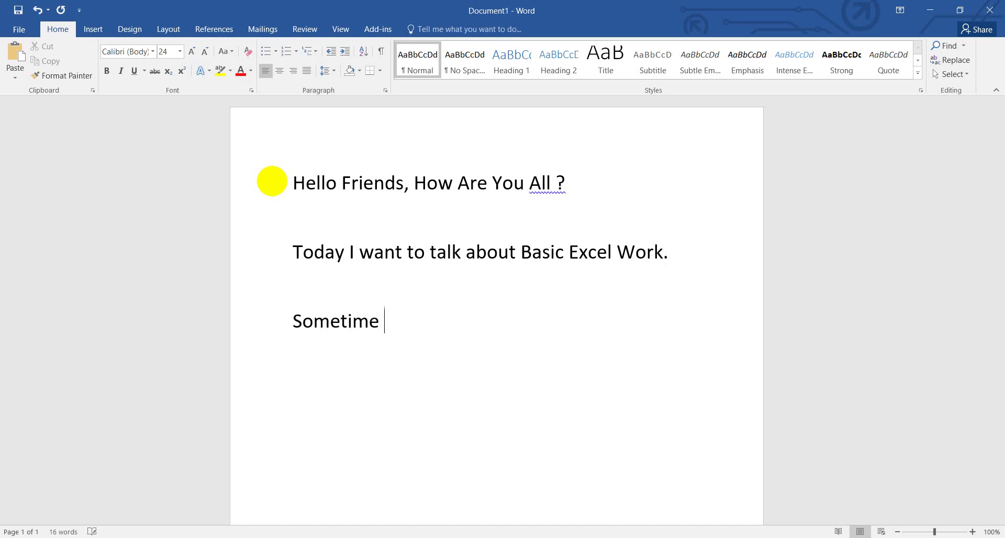
text(I see)
text(n of)
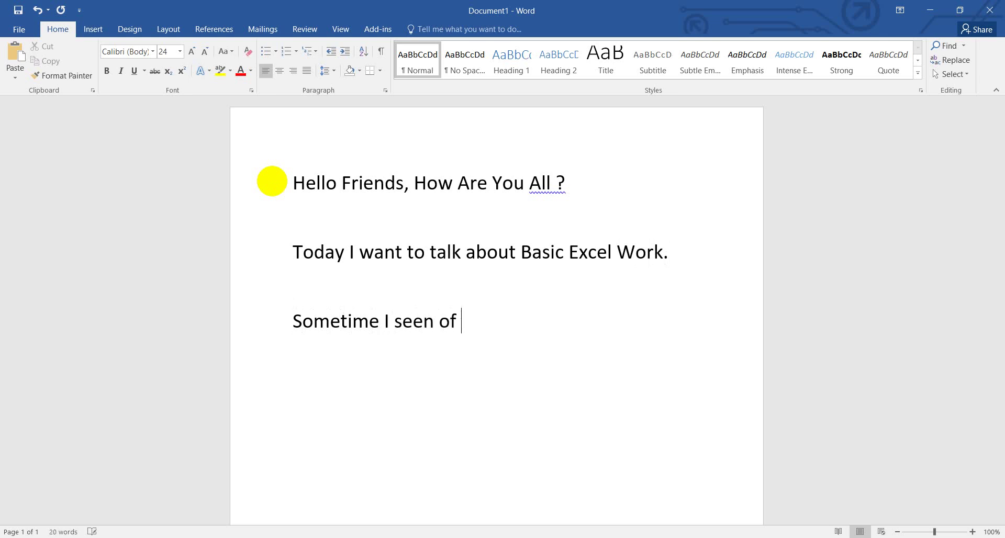
- Write that some users struggle copying data from other software and pasting it into Excel
key(BackSpace)
key(BackSpace)
key(BackSpace)
text(some of y)
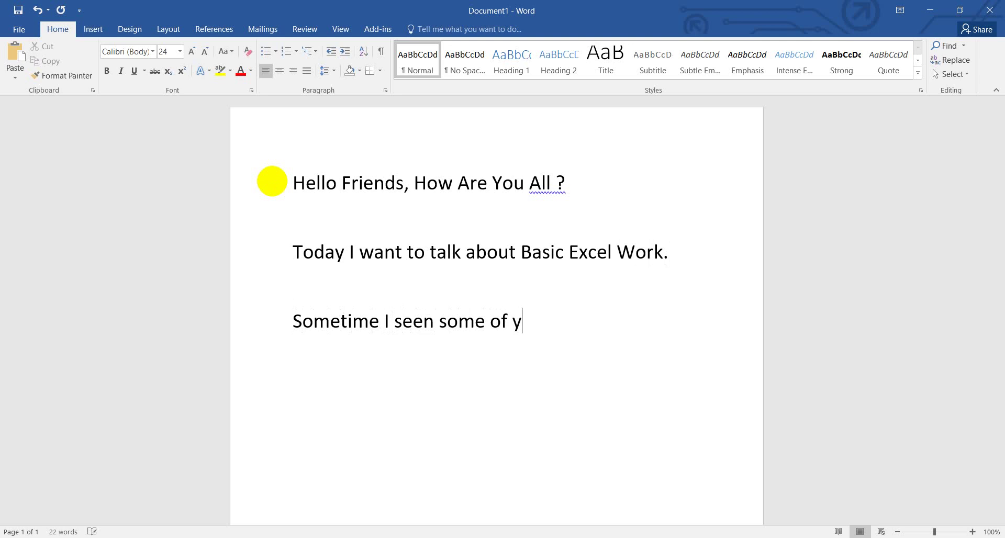
key(BackSpace)
text(user a)
text(re )
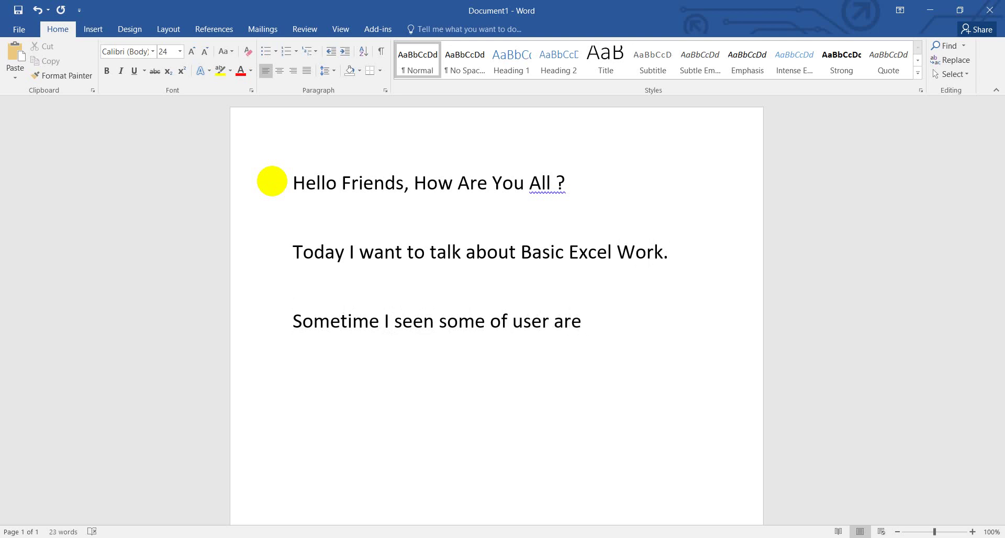
text(fall i)
text(n problem )
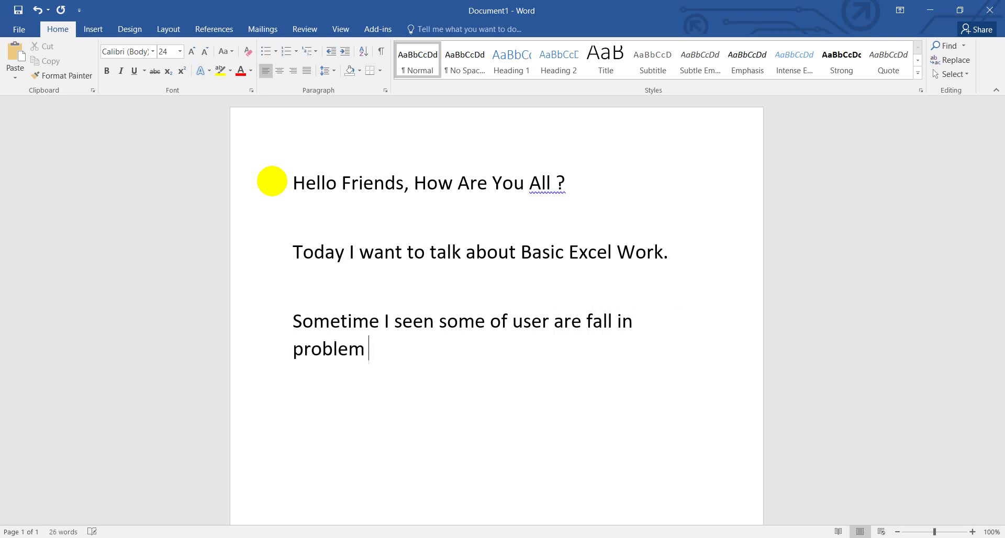
text(wh)
text(en ther)
key(BackSpace)
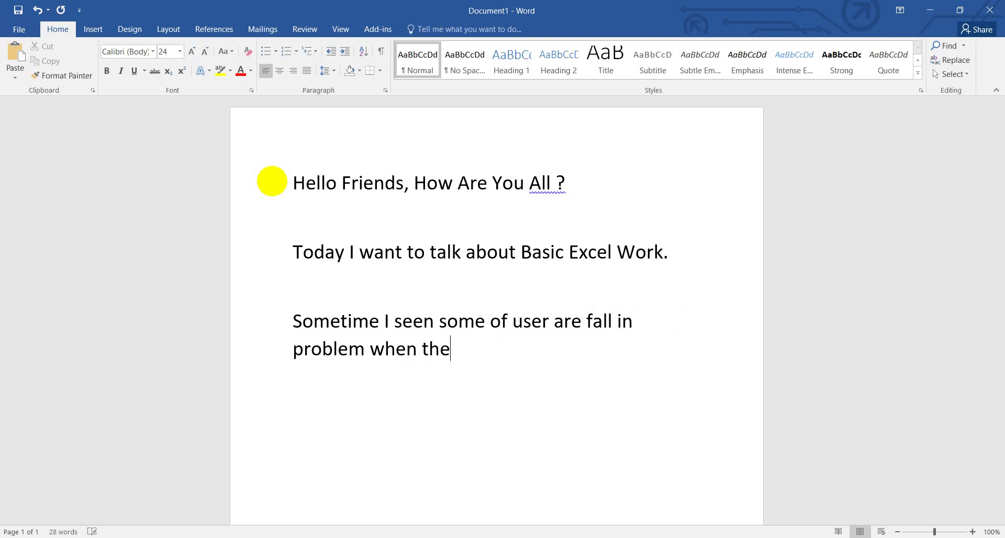
text(y are )
text(copy da)
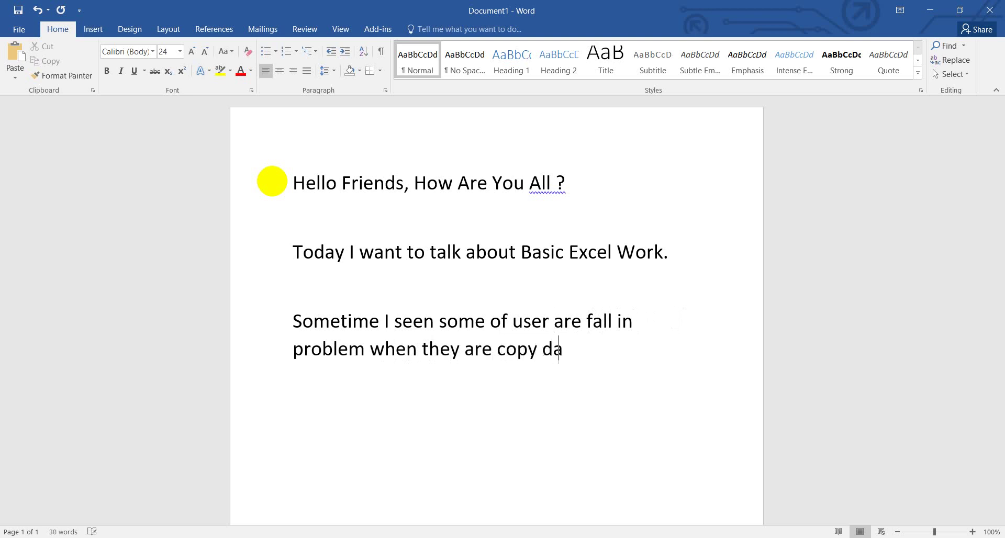
text(ta from)
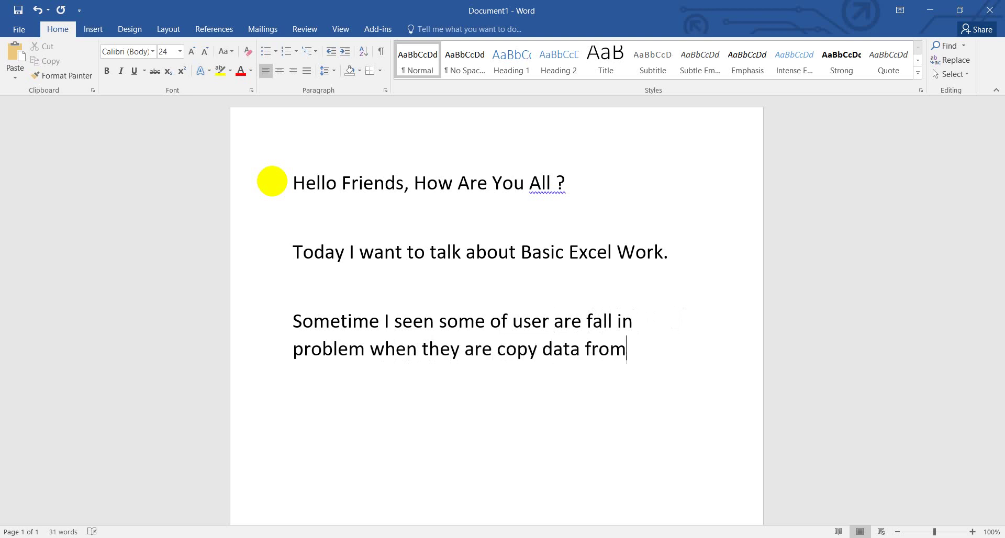
text( outsid)
text(e in e)
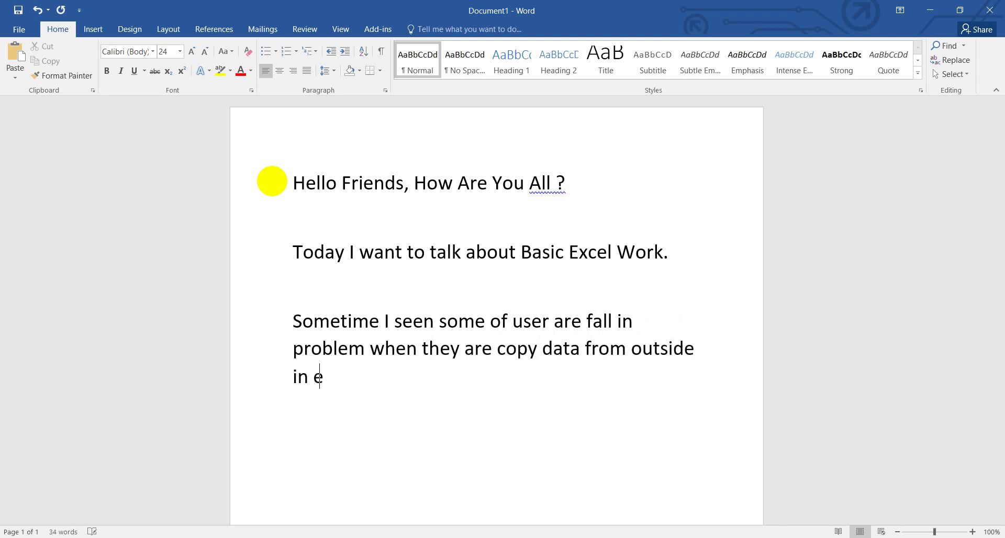
text(xcel )
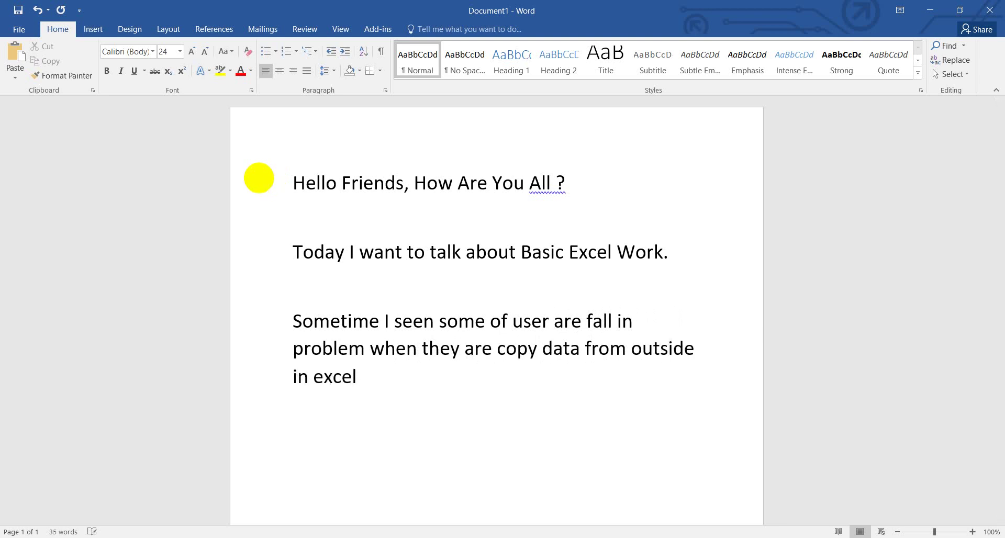
text(or )
text(any ot)
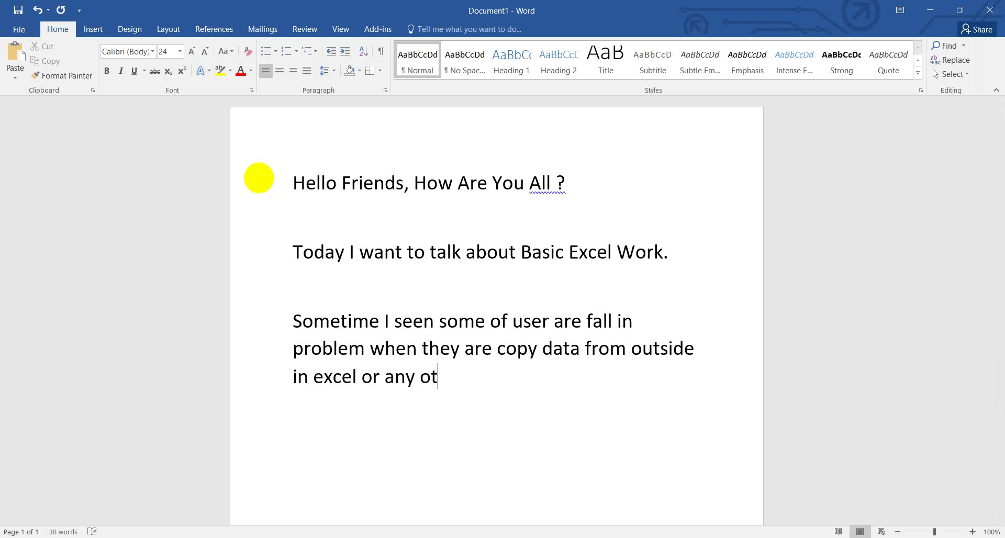
text(her softw)
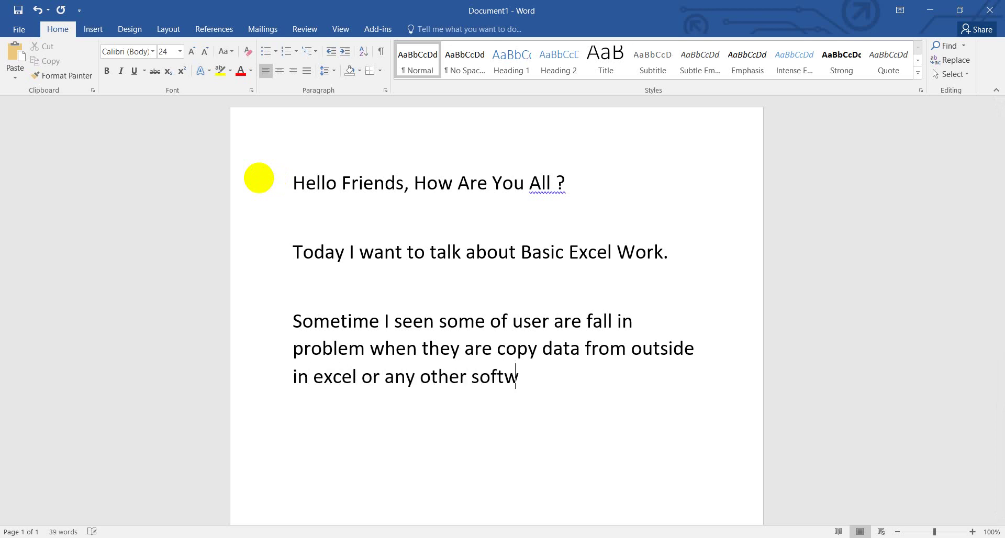
text(at)
key(BackSpace)
text(re)
text( and pase)
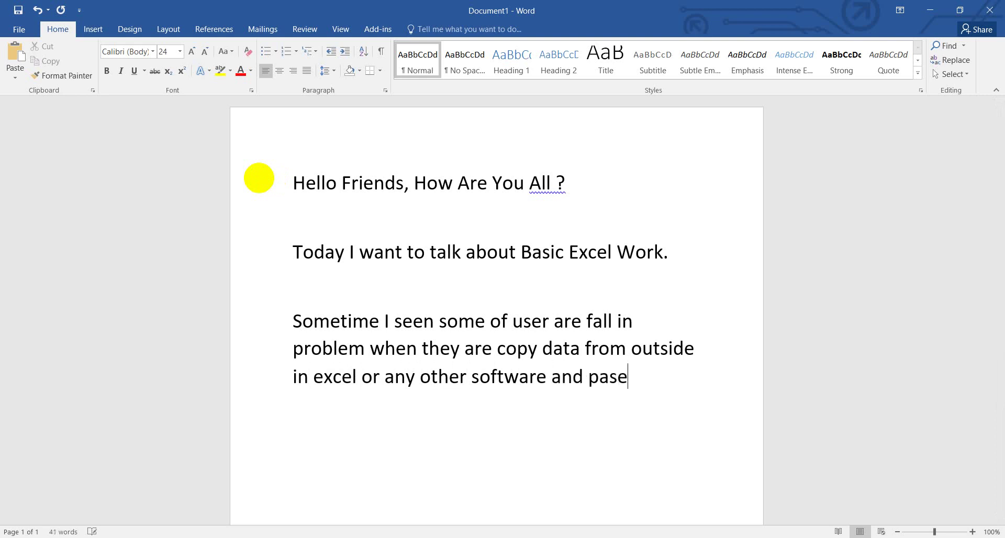
text(te)
key(BackSpace)
key(BackSpace)
key(BackSpace)
text(te )
text(i)
text(n )
text(excell)
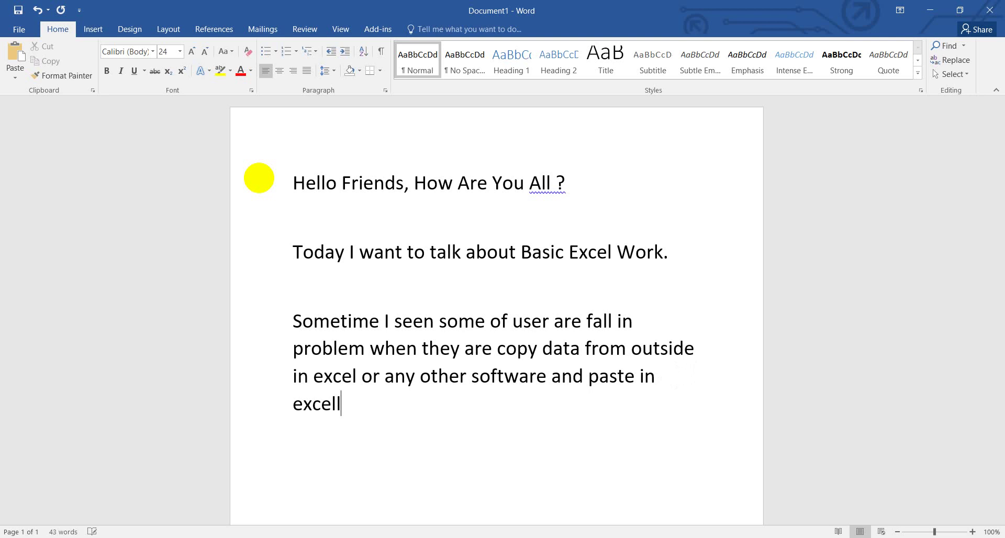
key(BackSpace)
- Add a line saying Excel automatically changes pasted data format, ending 'I will show you example.'
text(.)
key(Return)
text(But )
text(when )
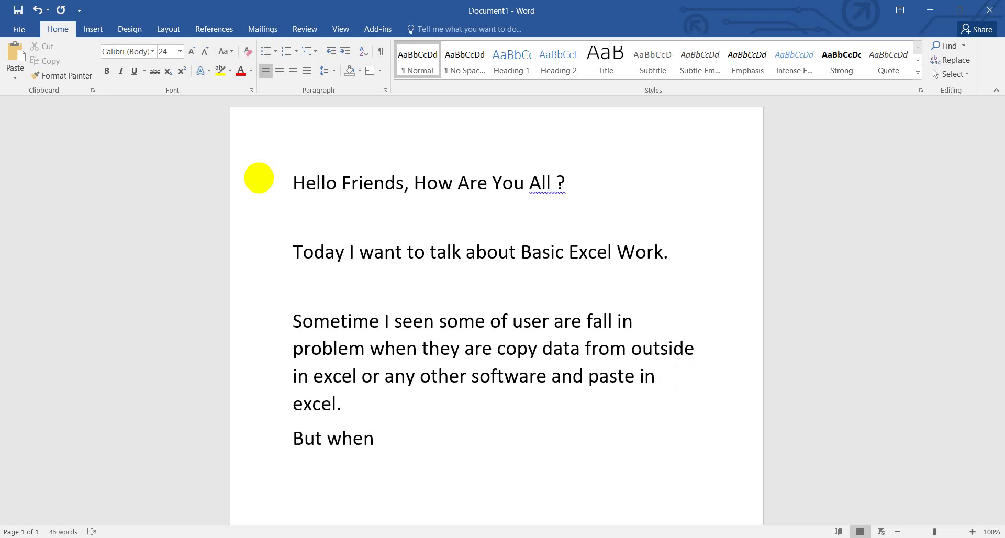
text(he/s)
text(he pas)
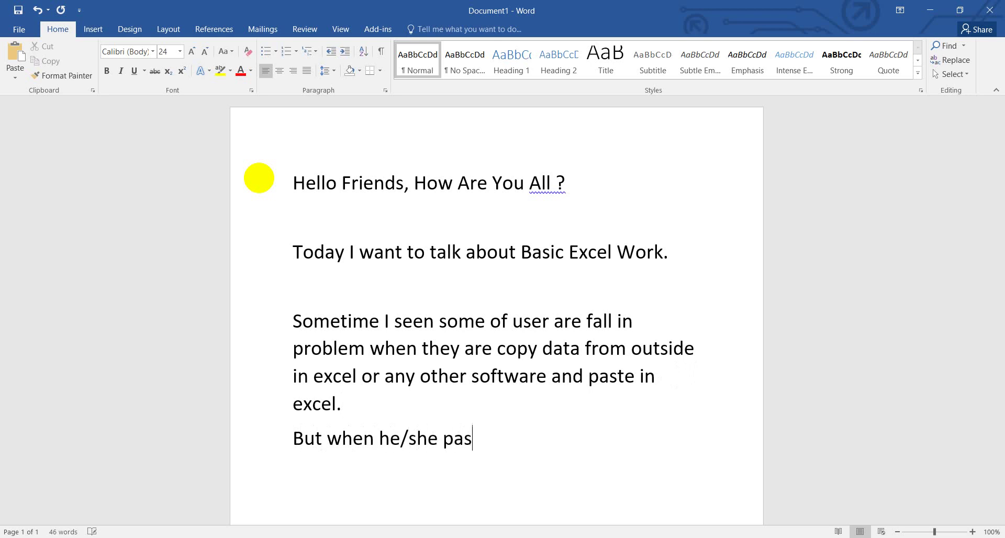
text(te the e)
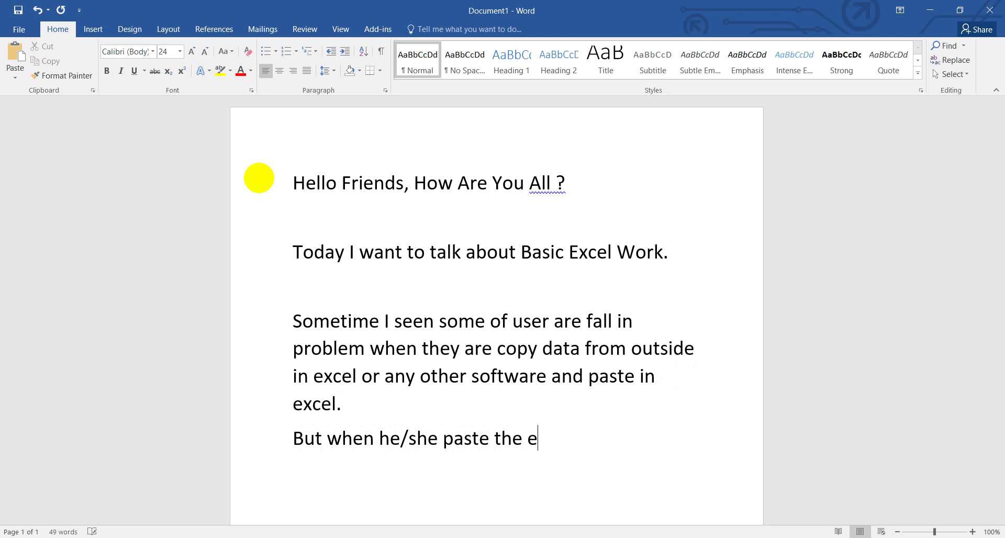
text(xcell)
text( cell aut)
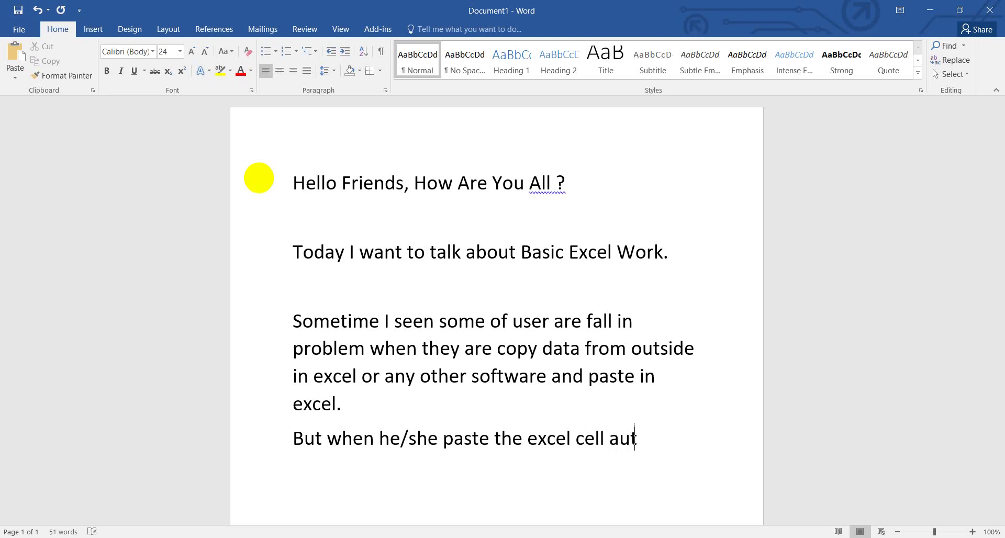
text(omatic )
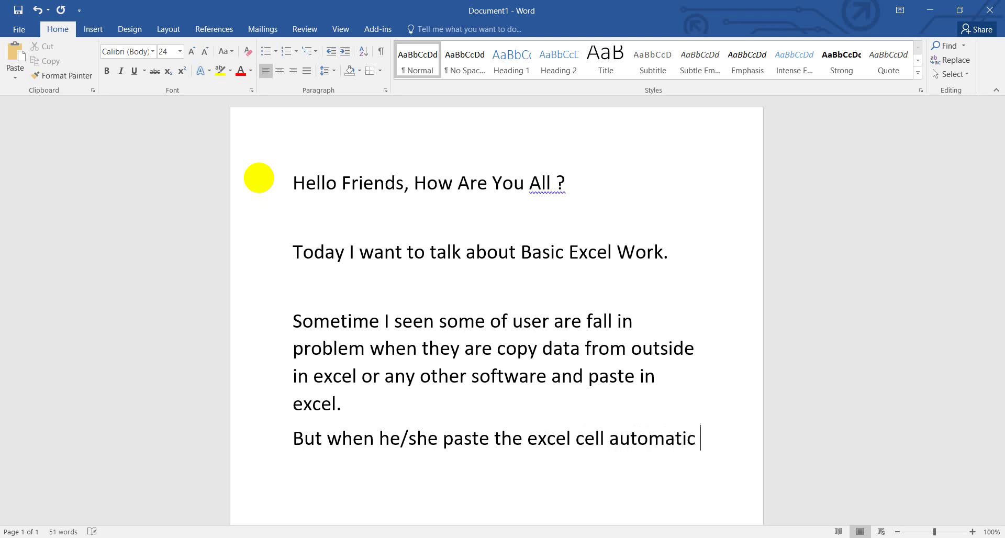
text(change the )
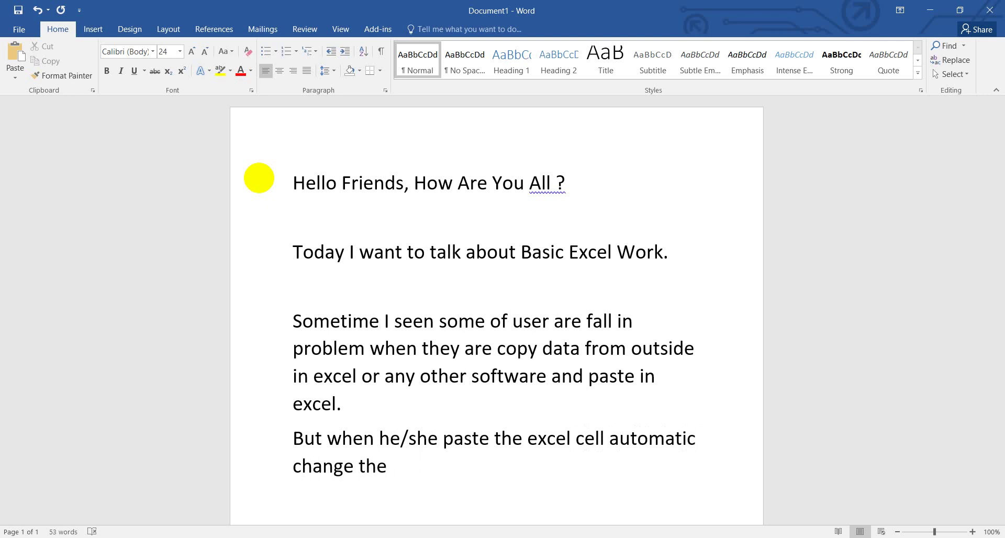
text(paste )
text(data for)
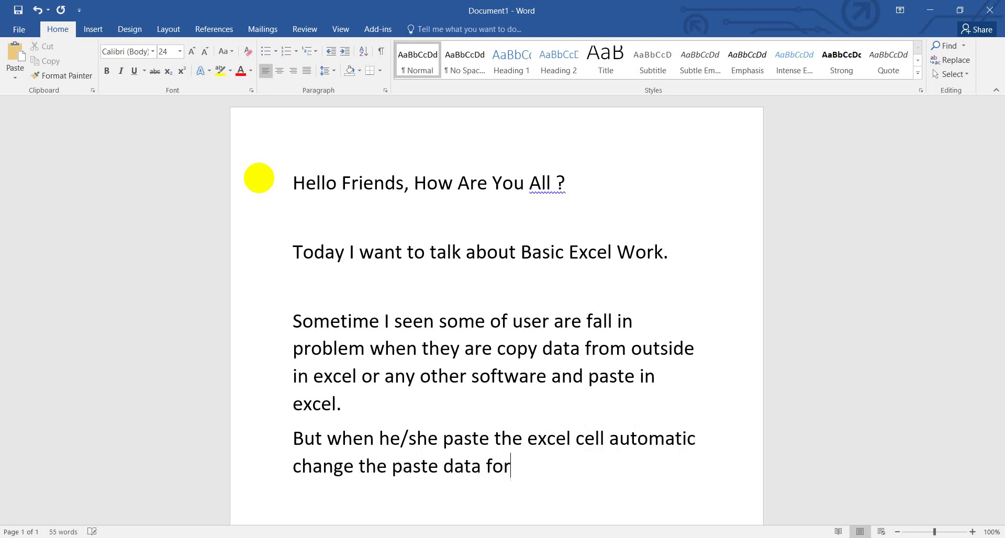
text(mate)
key(BackSpace)
text(li)
text(e)
key(BackSpace)
text(ke as)
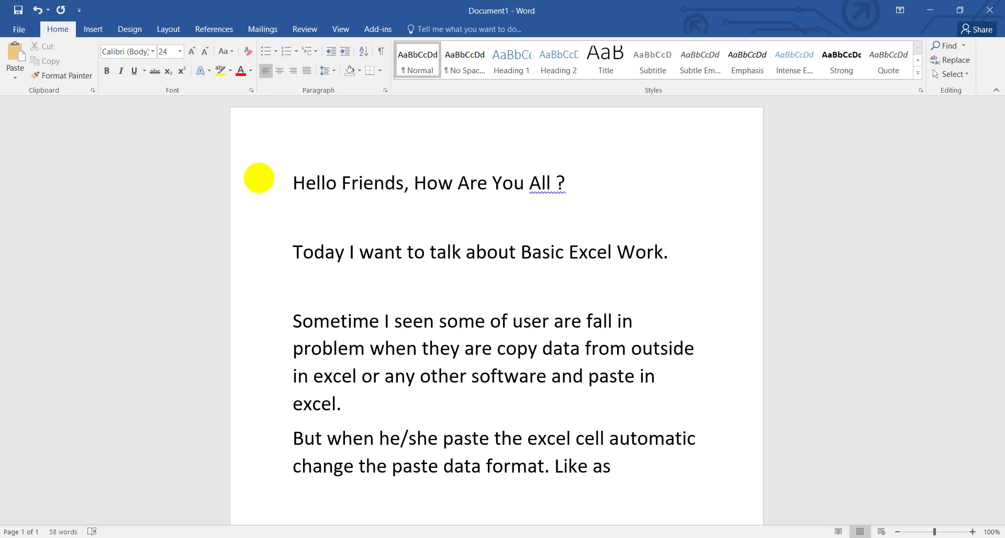
text( , I wi)
text(ll show )
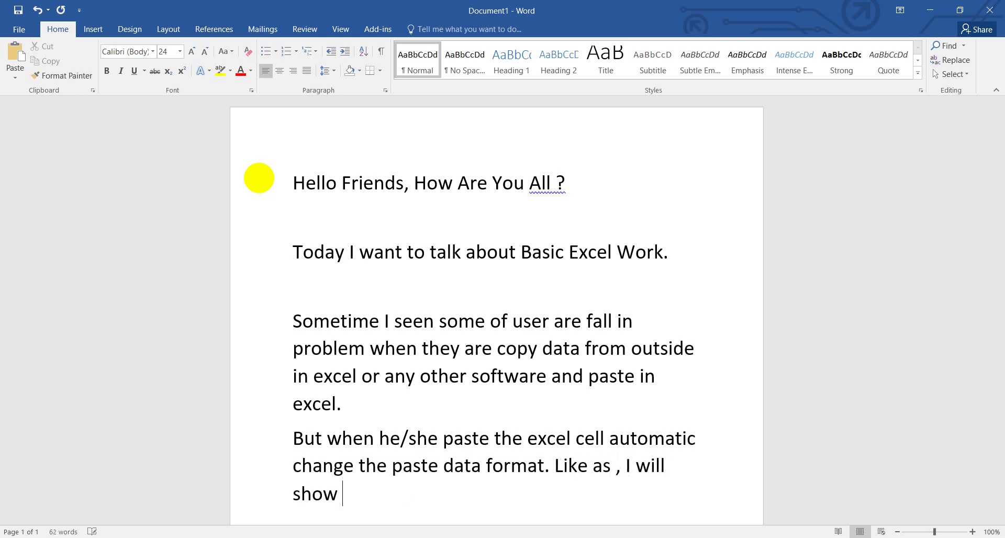
text(you )
text(example)
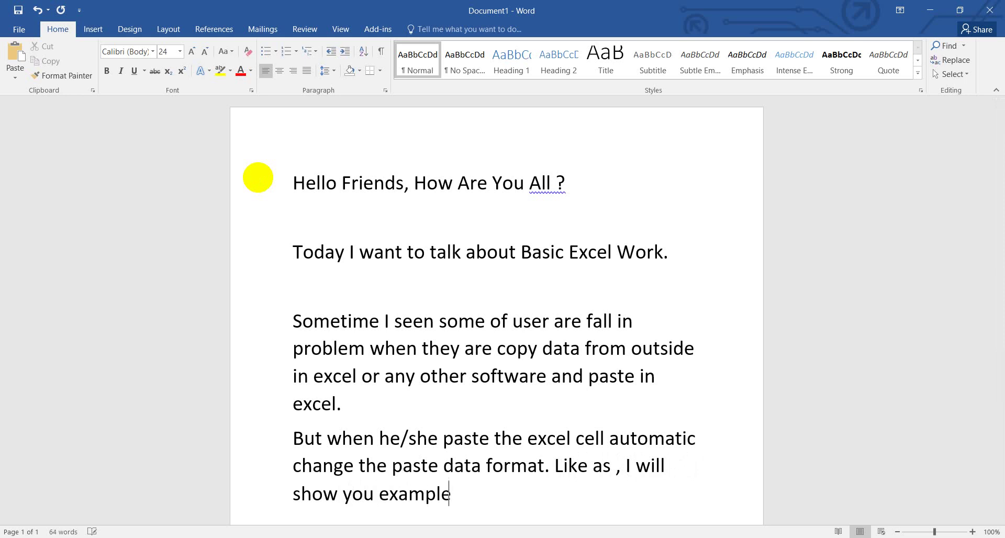
text(.)
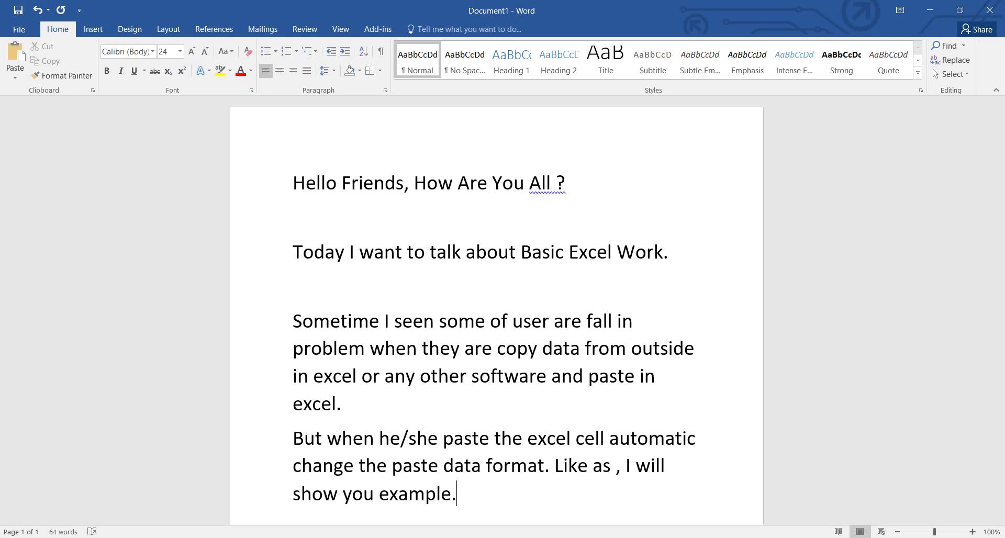
- Launch Excel 2016 from the Windows search
key(super)
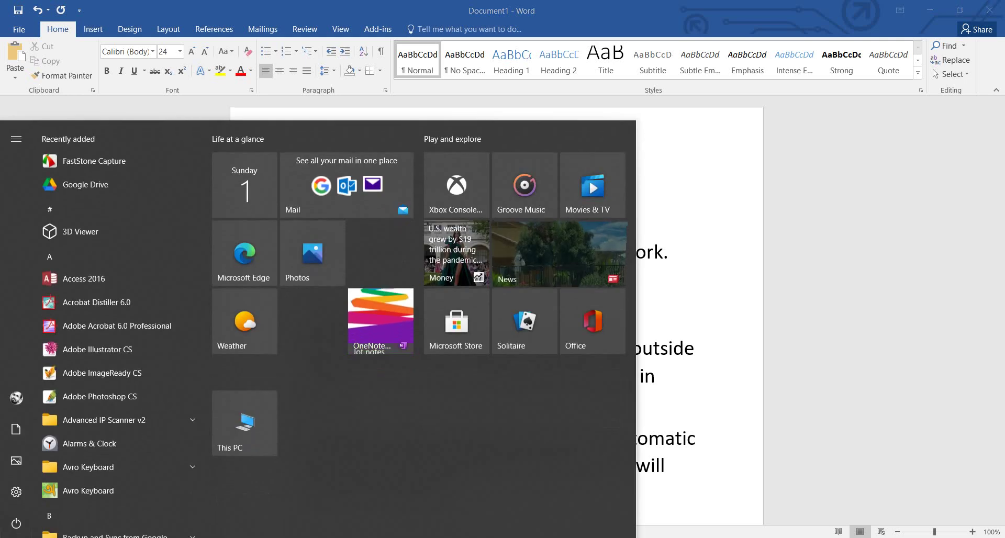
text(excel)
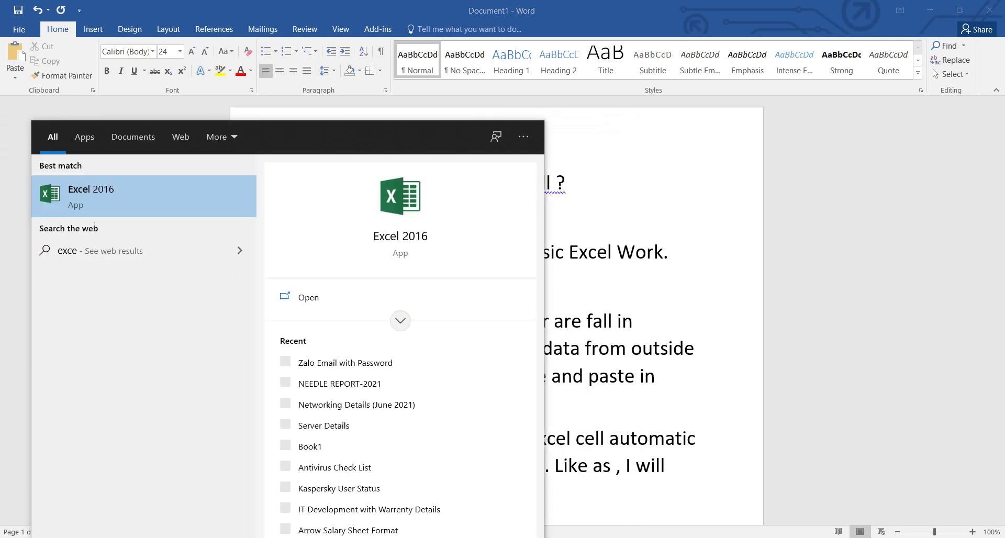
key(Return)
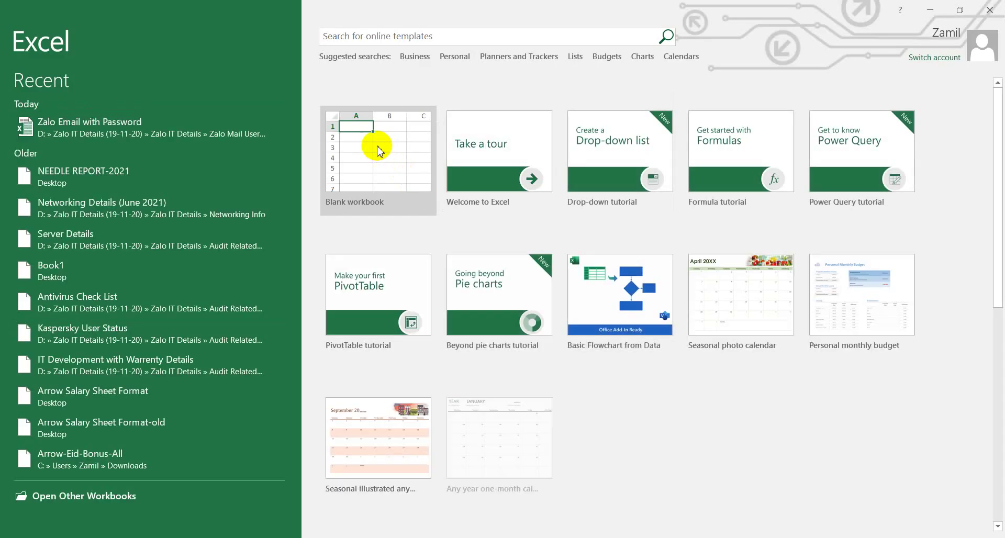
- Create a blank workbook, select G5, and copy the 13-digit number from Notepad
click(375, 147)
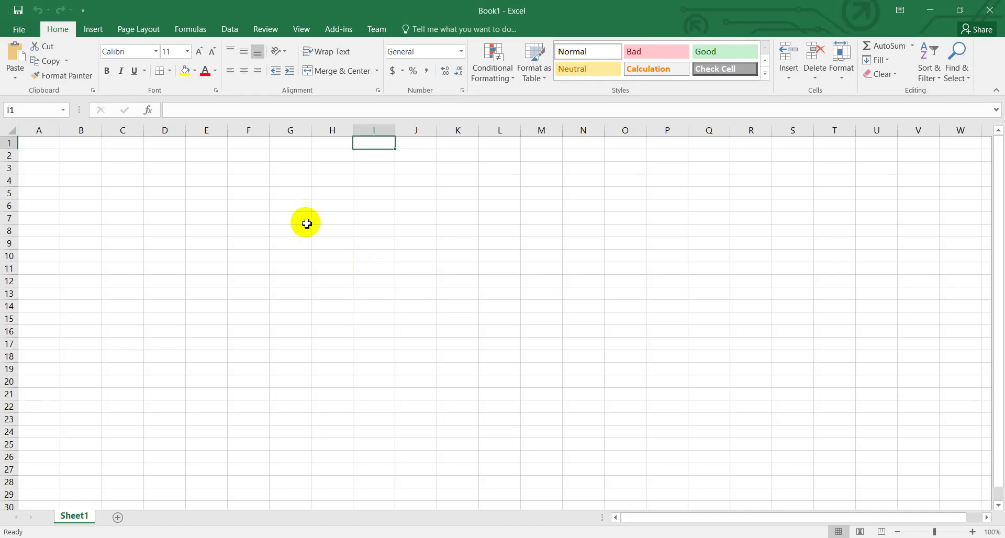
click(291, 192)
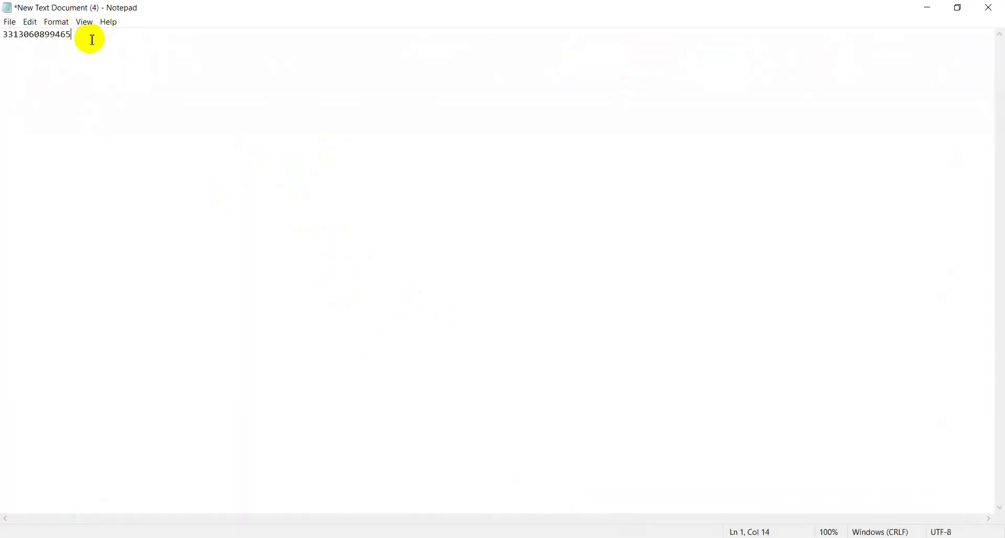
drag(4, 35, 65, 73)
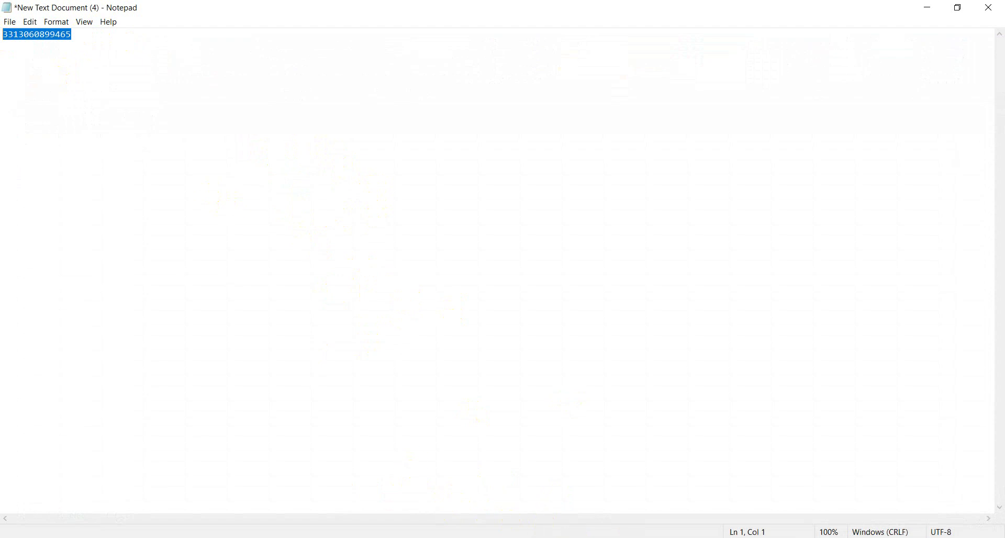
key(alt+Tab)
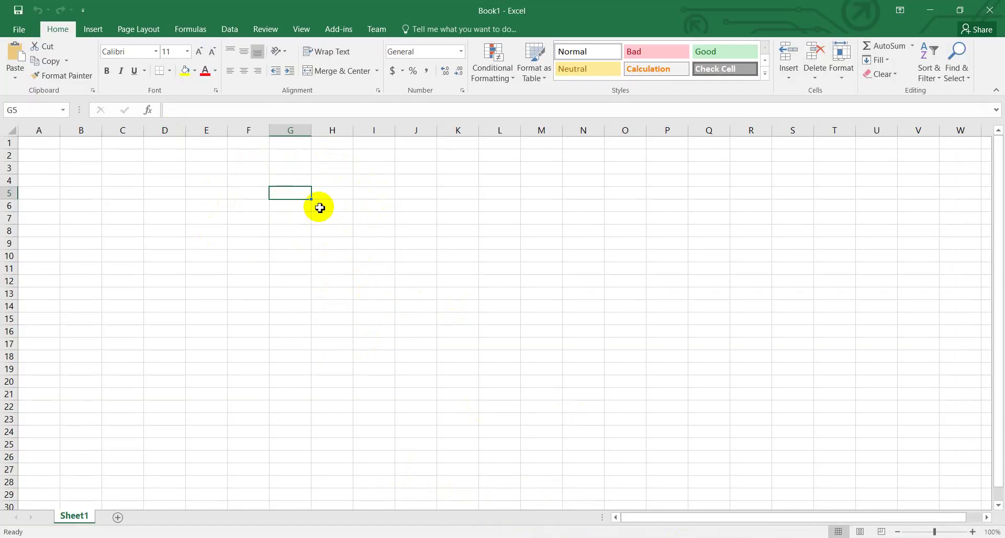
- Paste the number into G5 and widen column G; it still shows 3.31306E+12
key(ctrl+v)
click(433, 218)
click(280, 195)
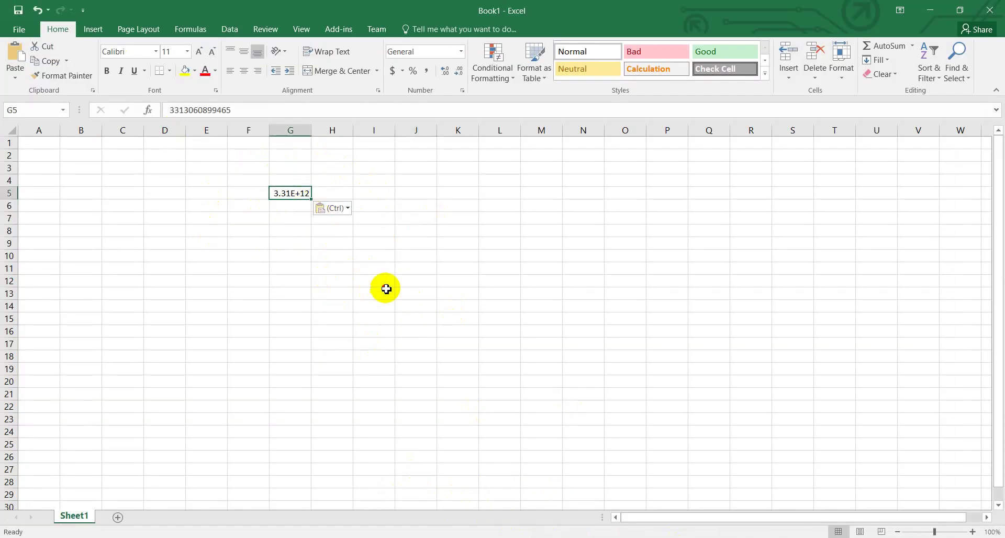
click(386, 289)
drag(314, 131, 419, 130)
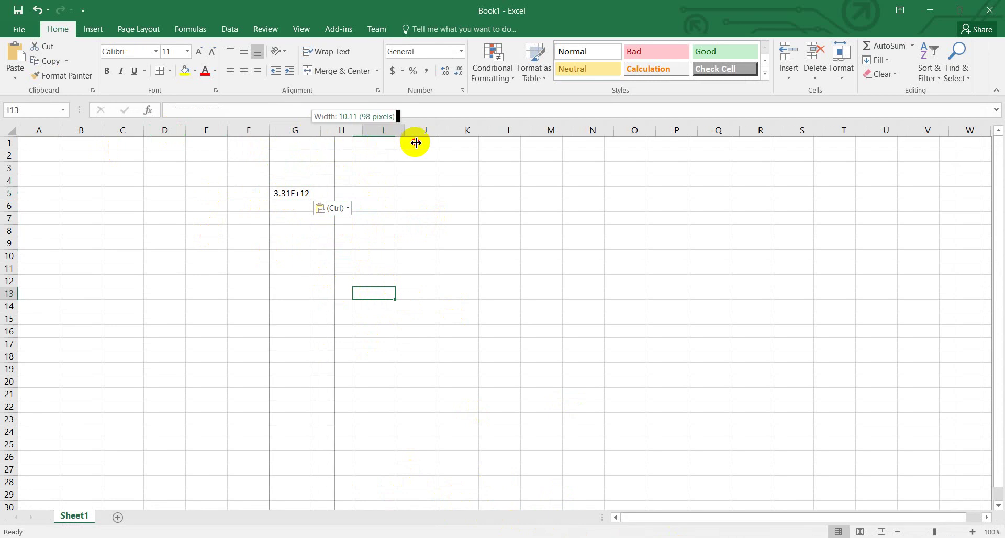
click(340, 242)
click(356, 195)
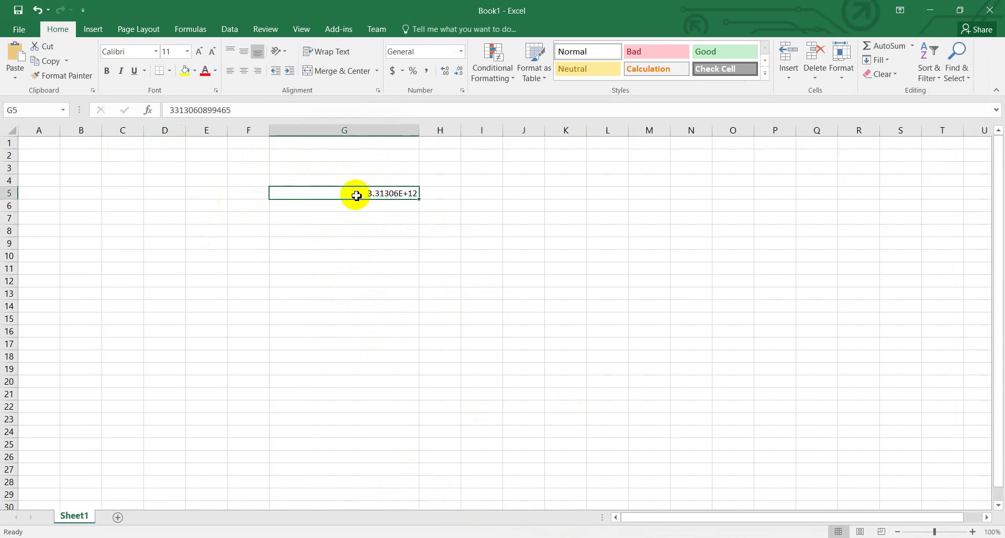
click(589, 269)
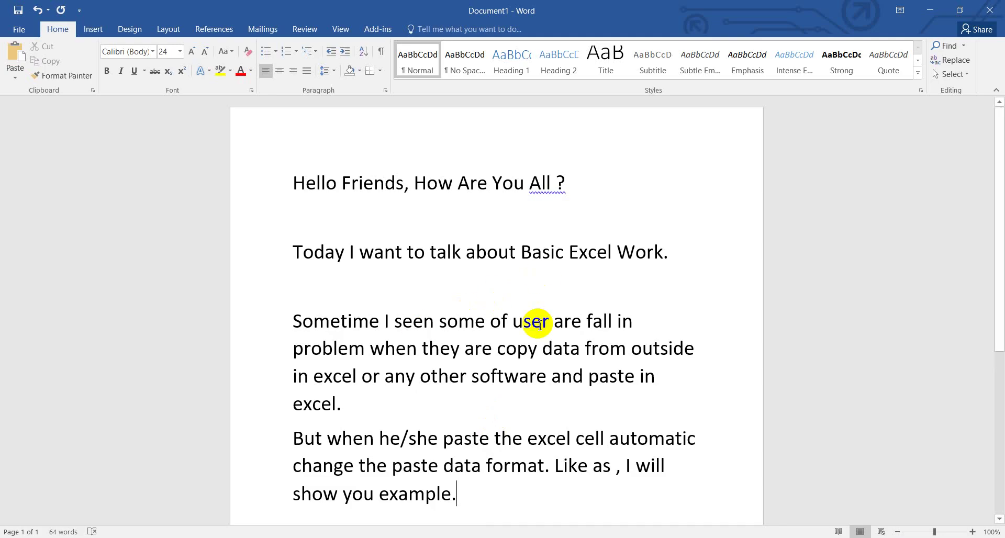
- Type 'I paste data in excel field but data did not show properly and formtae also change.'
scroll(515, 414, down, 3)
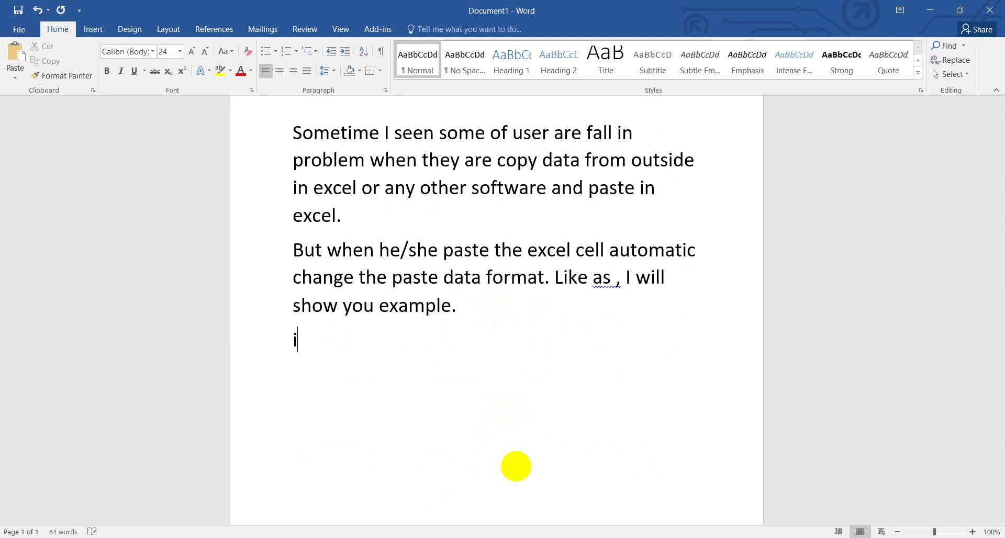
text(as)
text(te )
text(date)
key(BackSpace)
key(BackSpace)
text(a)
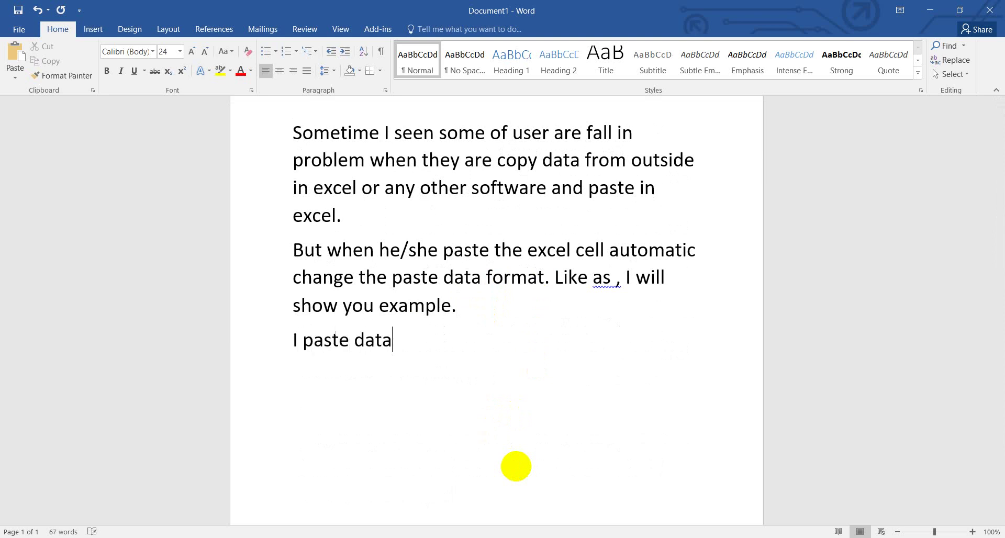
text( in )
text(excl)
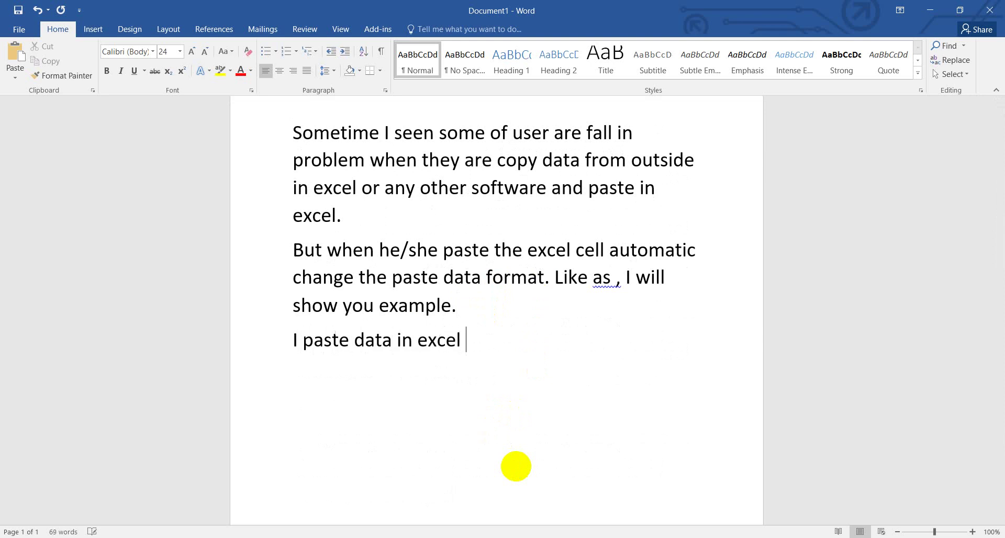
text( fild )
text(e)
key(BackSpace)
key(BackSpace)
key(BackSpace)
text(de)
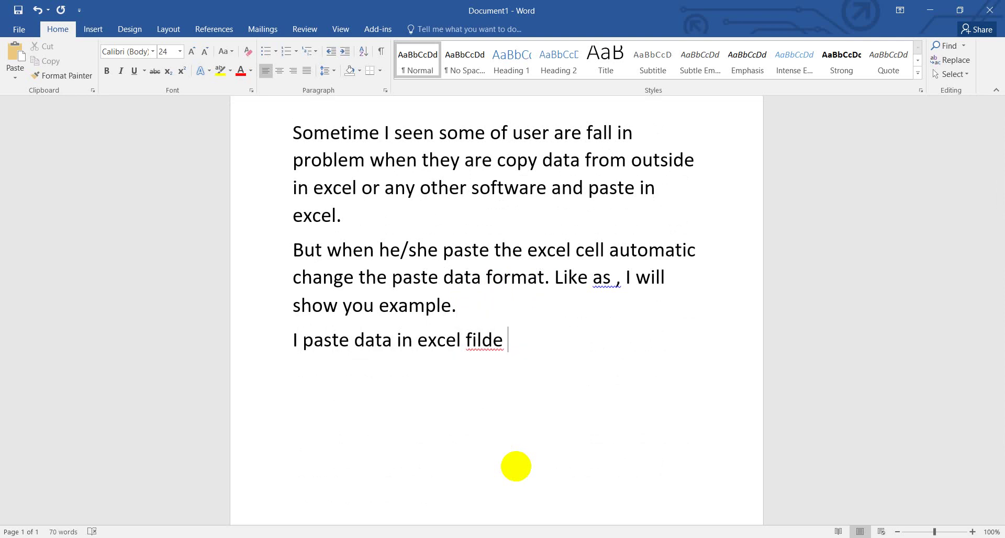
key(BackSpace)
key(BackSpace)
key(BackSpace)
key(BackSpace)
key(BackSpace)
text(iel)
text(d )
text(but data)
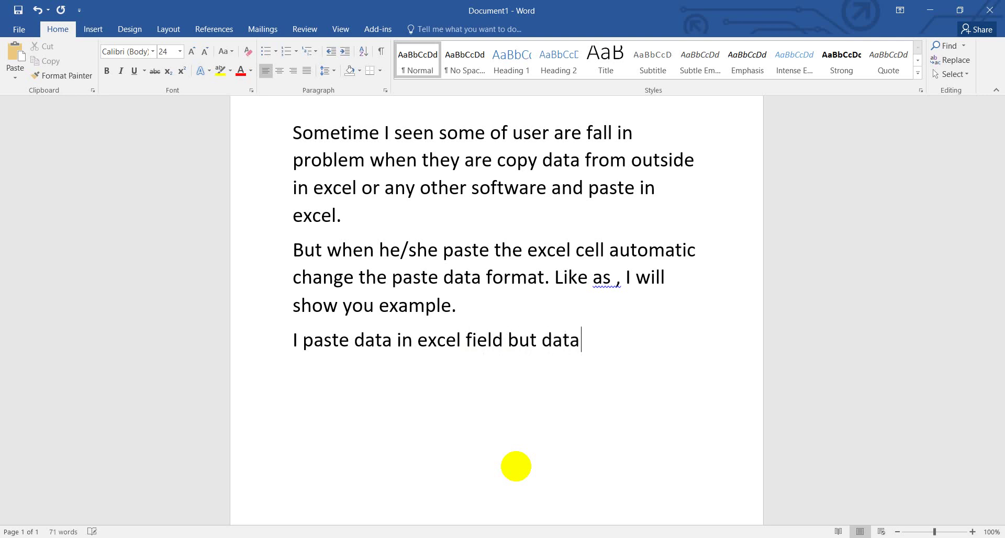
text( di)
text(d not sh)
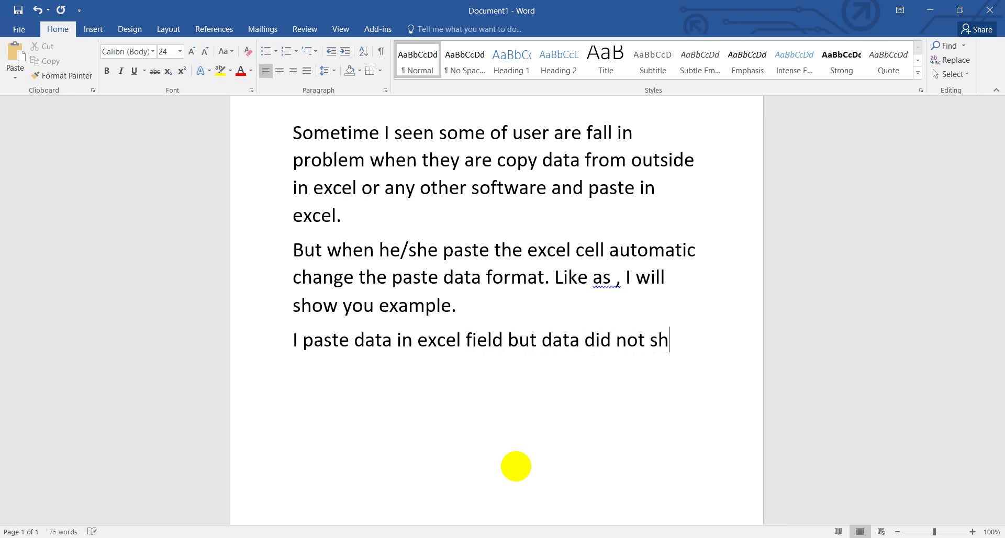
text(ow proper)
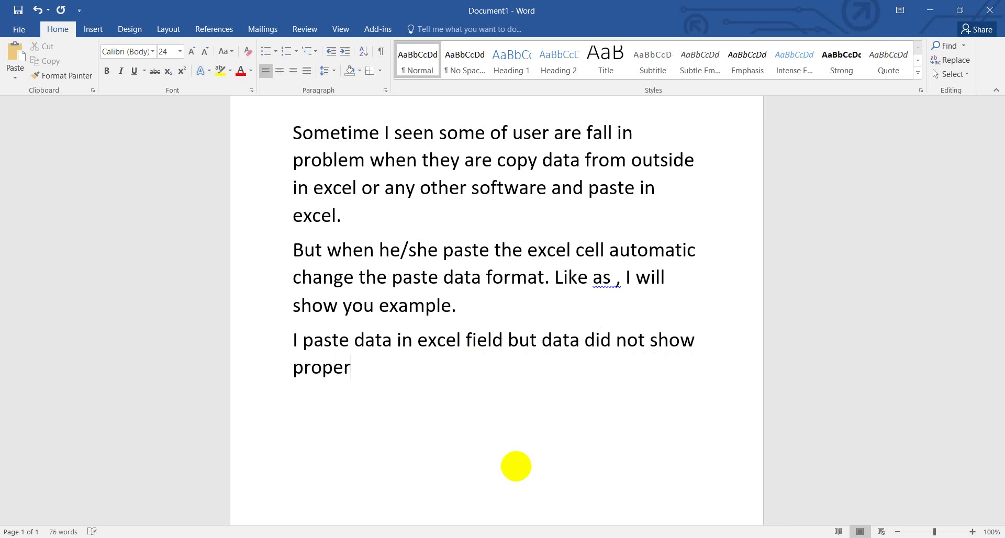
text(ly)
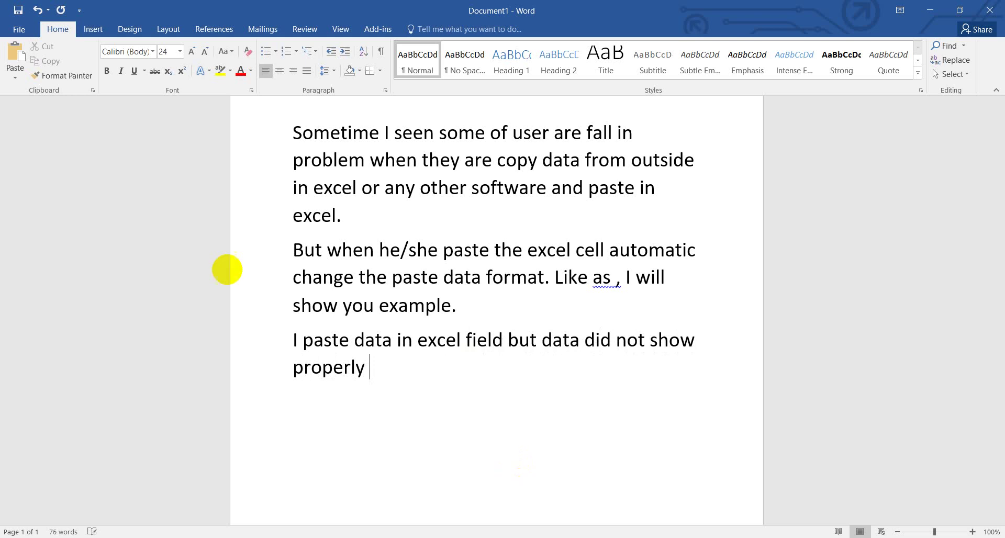
text(and formtae)
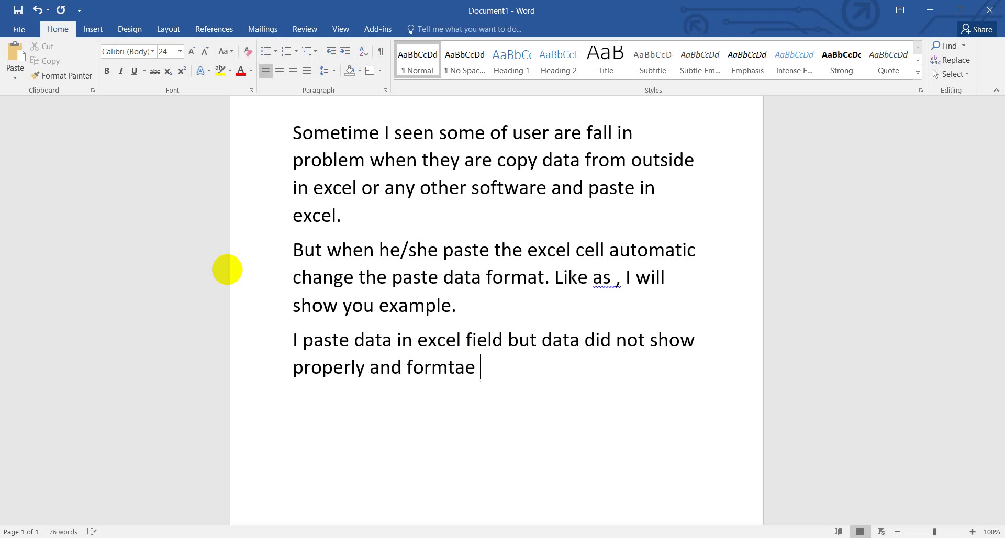
text( also change.)
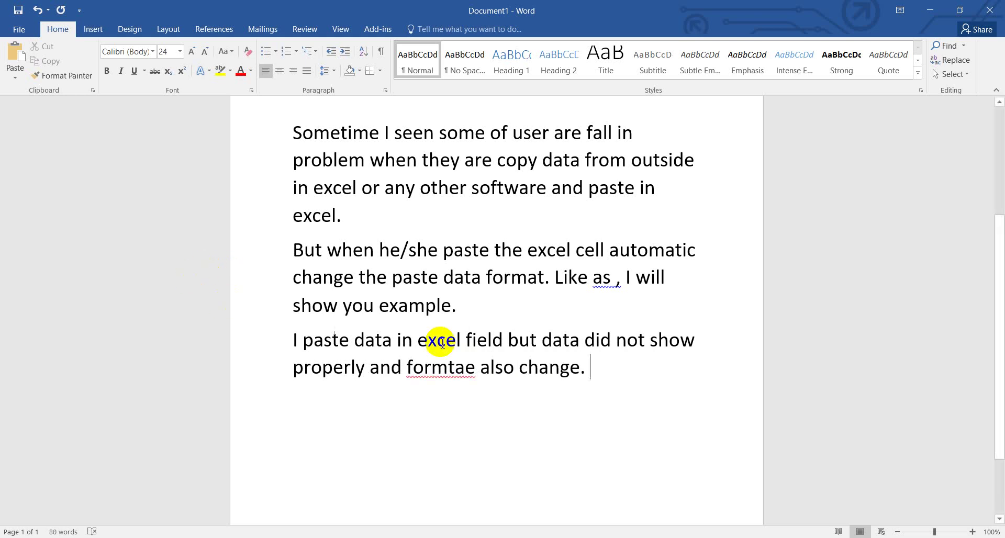
- Correct the misspelling 'formtae' to 'format'
click(464, 366)
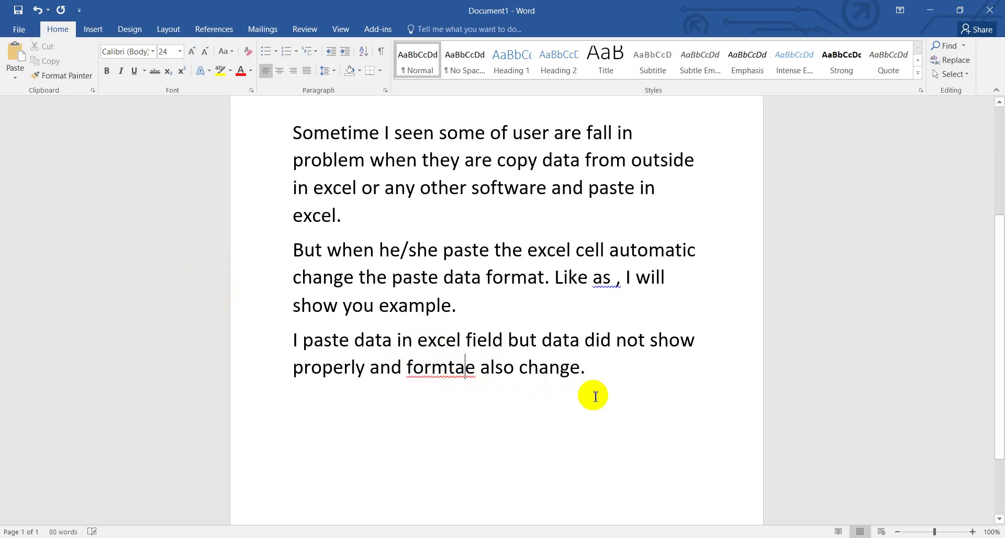
key(Delete)
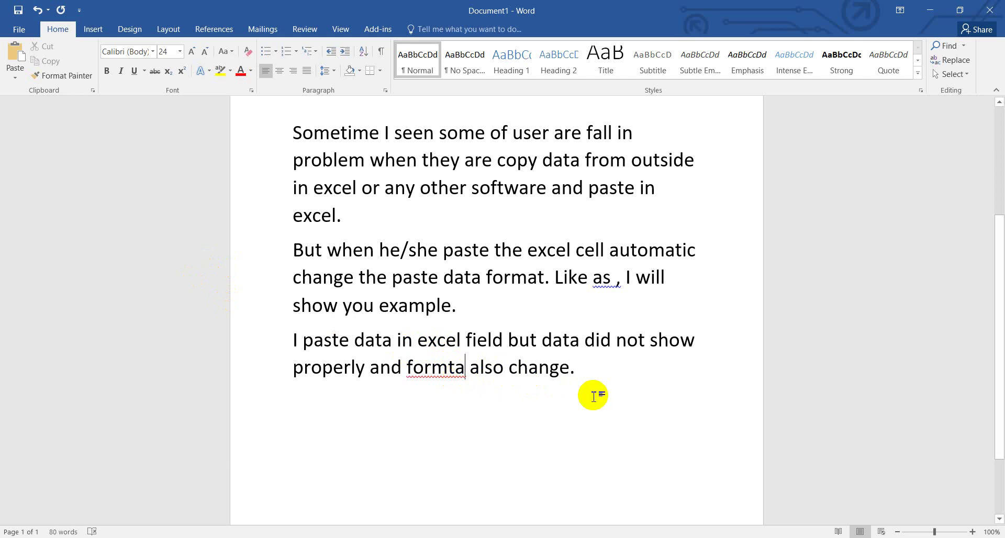
text(\)
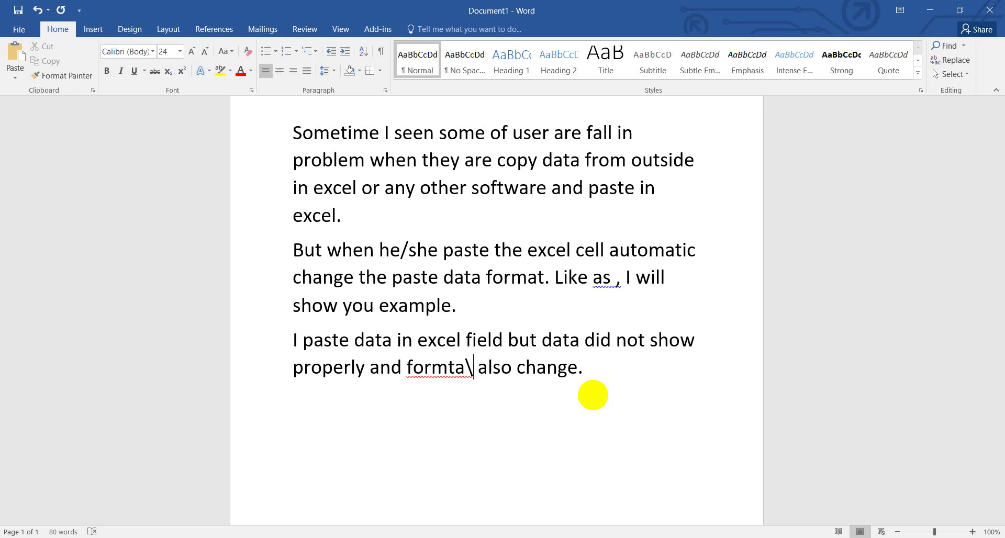
key(BackSpace)
key(BackSpace)
key(BackSpace)
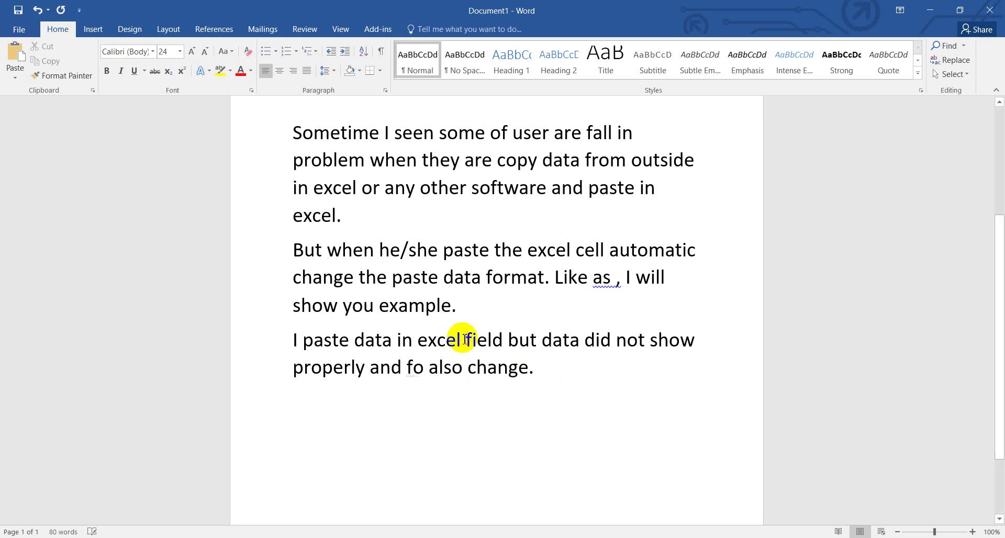
text(rmat)
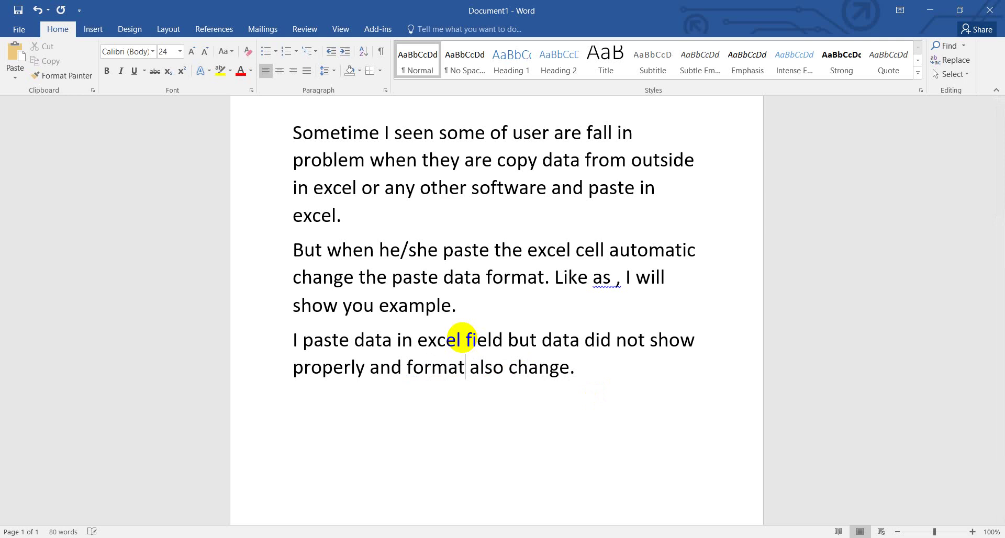
- Add the sentence 'Whatever I change the filed size.' at the paragraph end
click(600, 382)
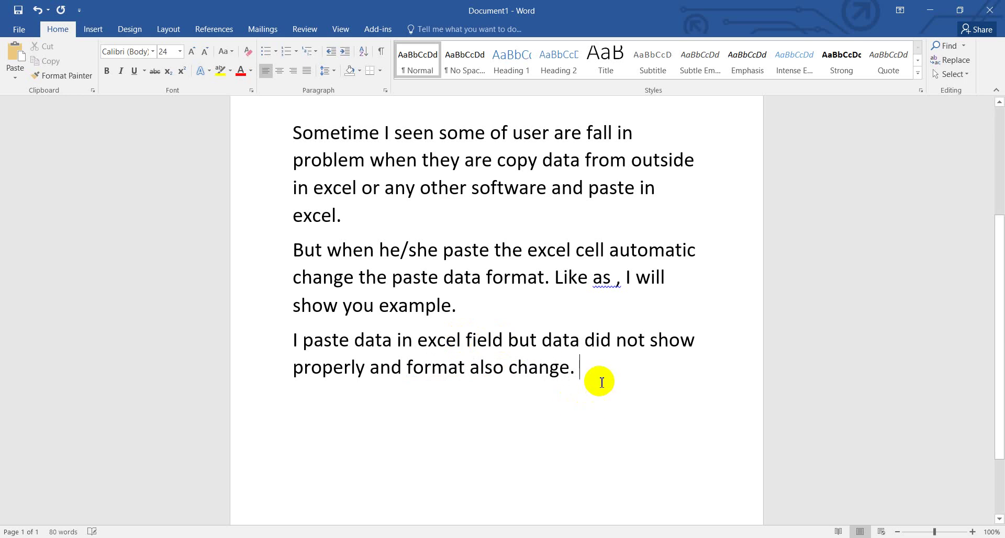
text(whate)
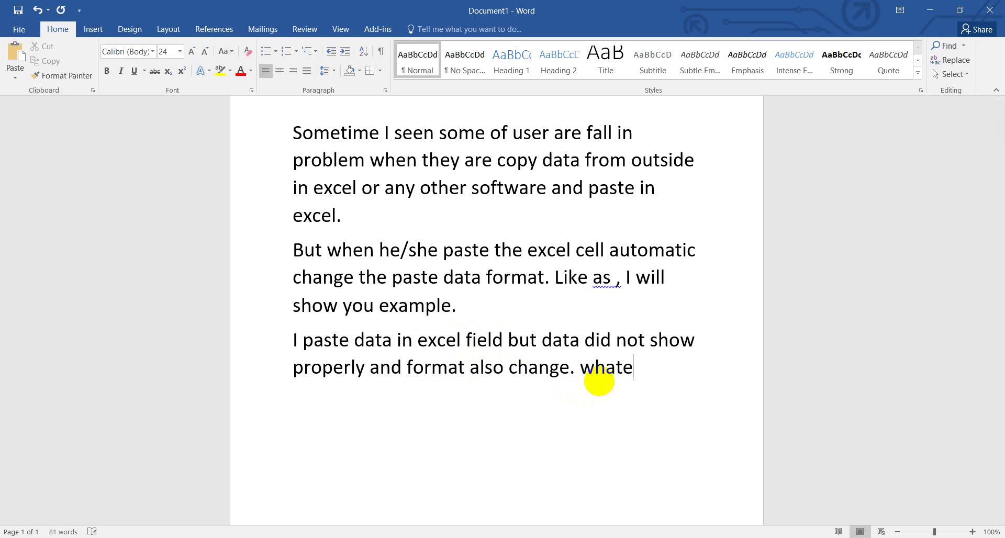
text(be)
key(BackSpace)
key(BackSpace)
text(ver I )
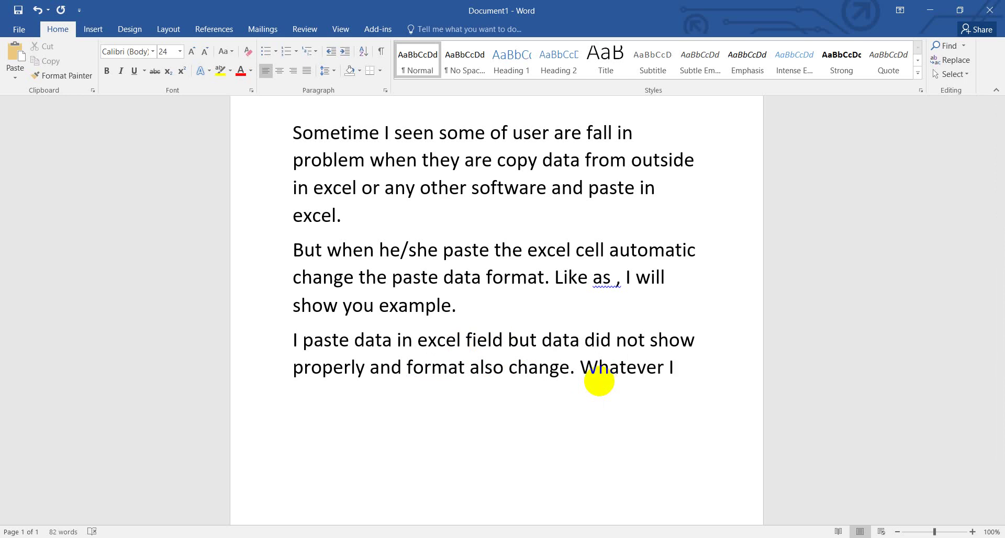
text(change the )
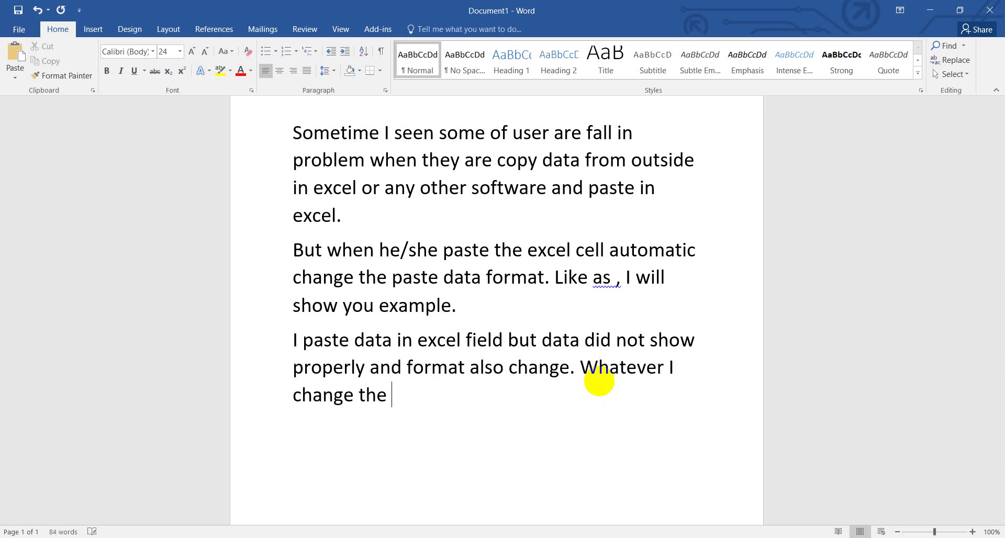
text(filed)
text( size.  )
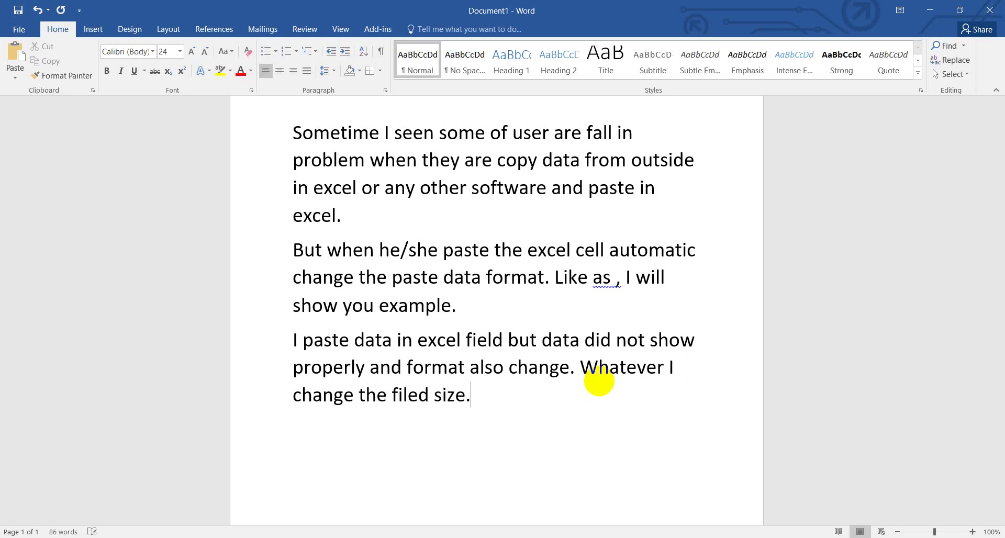
text(noe)
- Add 'Now the problem, how I ... display the actual data.' and start page 2 with 'very simple:'
key(BackSpace)
key(BackSpace)
text(ow the )
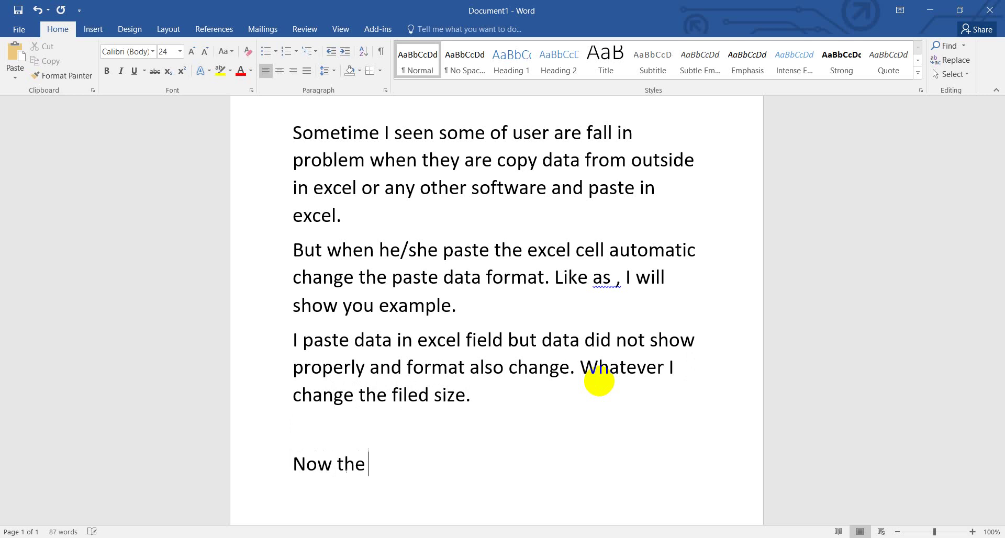
text(problem)
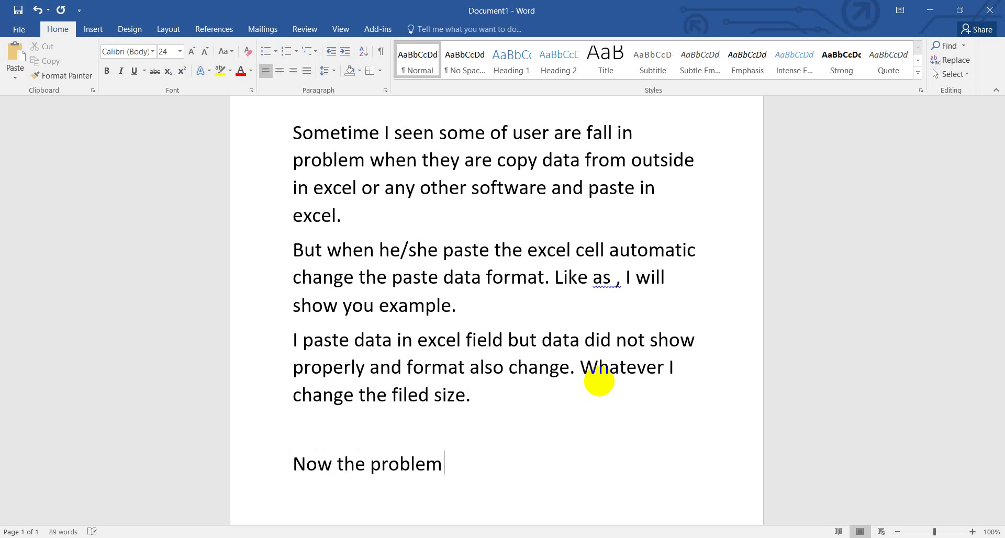
text( , how)
text( I cha)
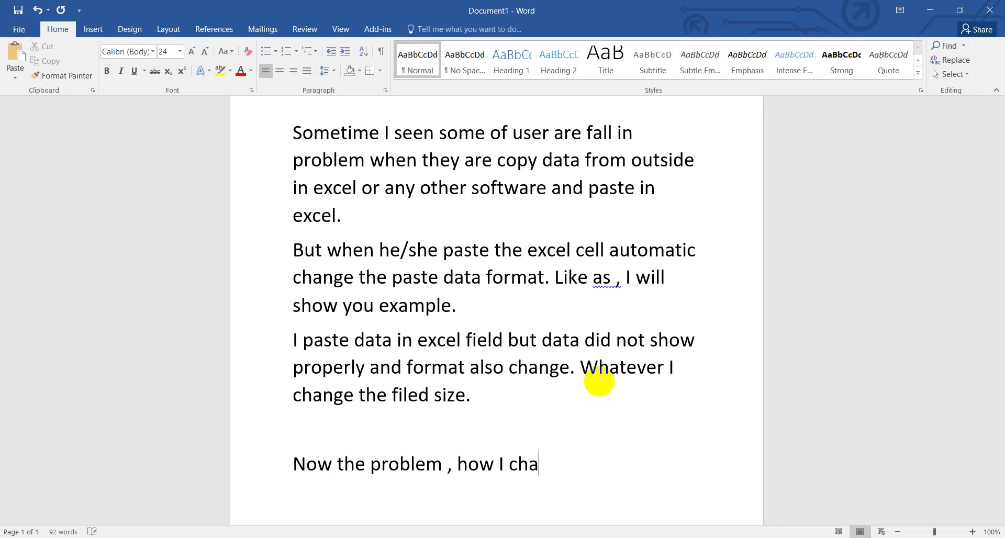
text(nge )
text(or sh)
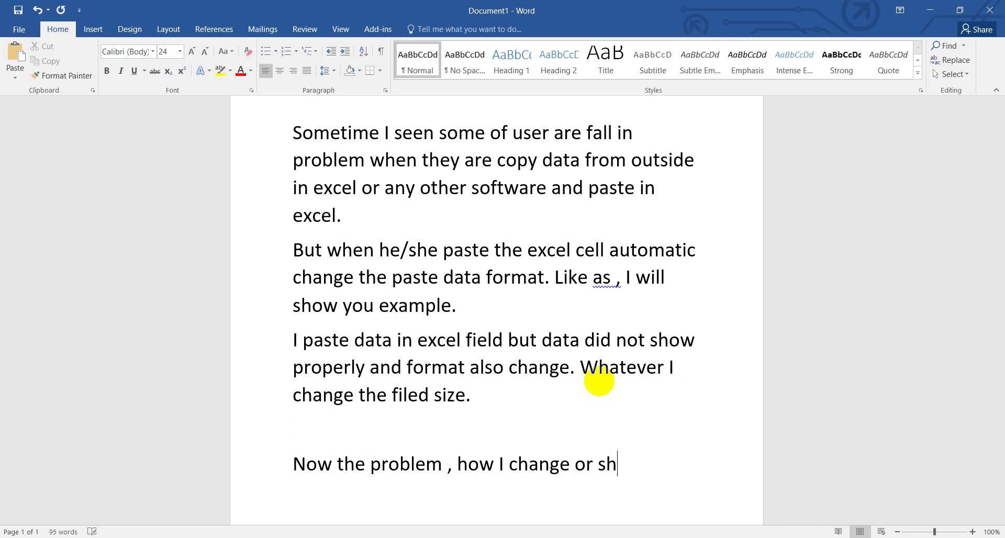
text(ow )
text(or see)
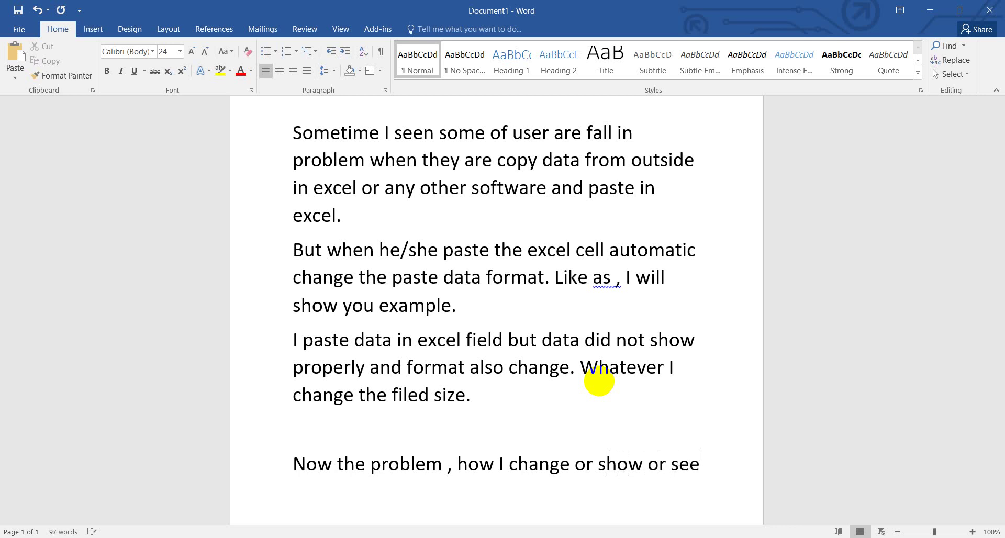
text(n or d)
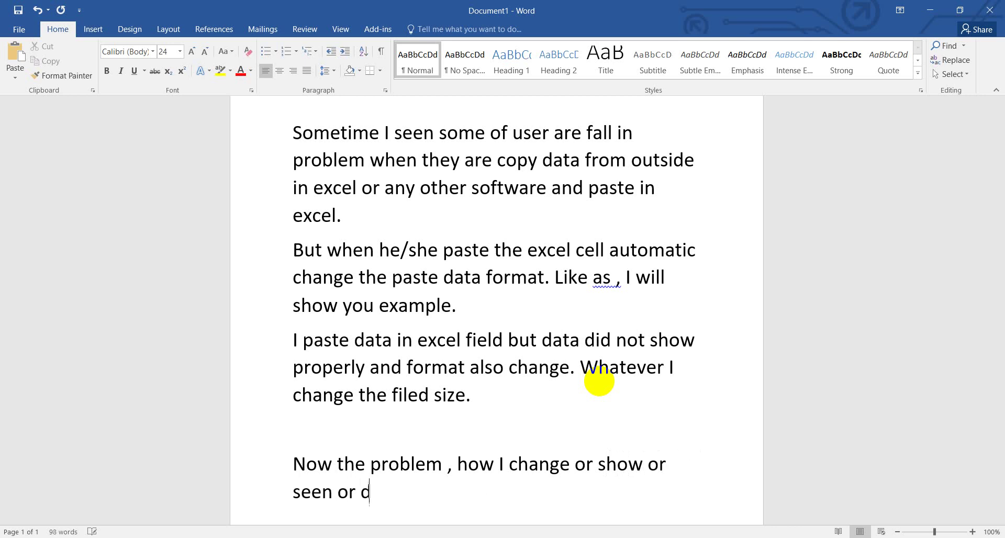
text(isplay the )
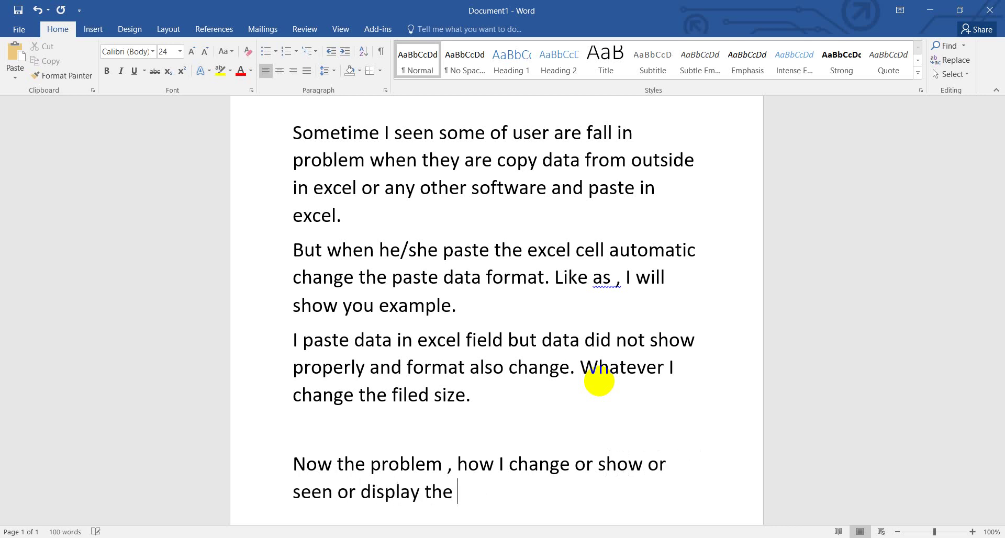
text(actual da)
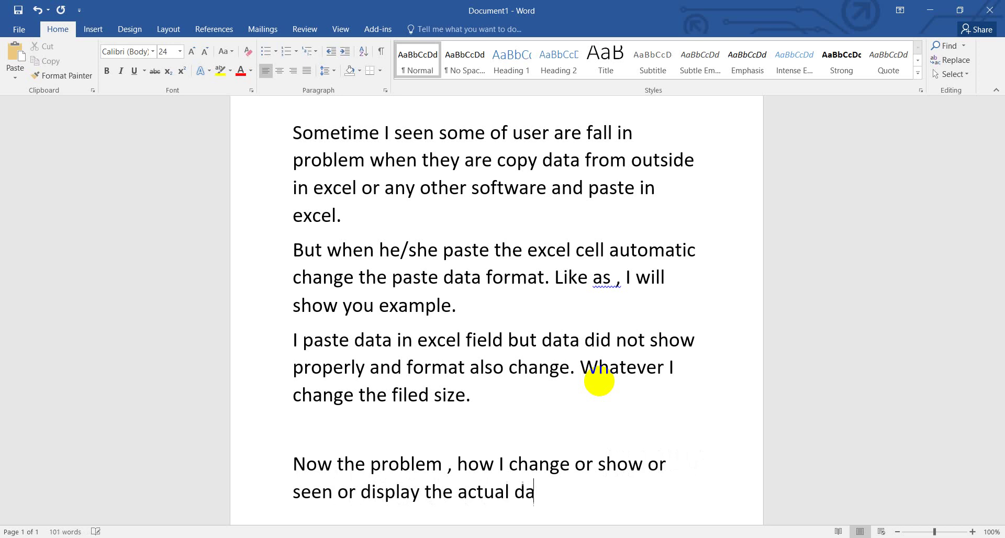
text(ta.)
key(Return)
key(ctrl+Return)
text(ver)
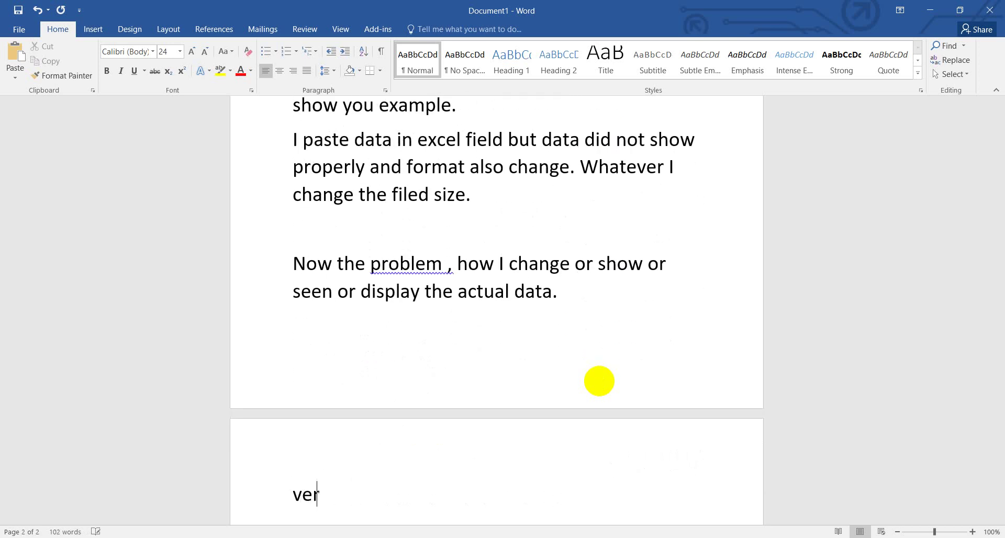
text(y simpl)
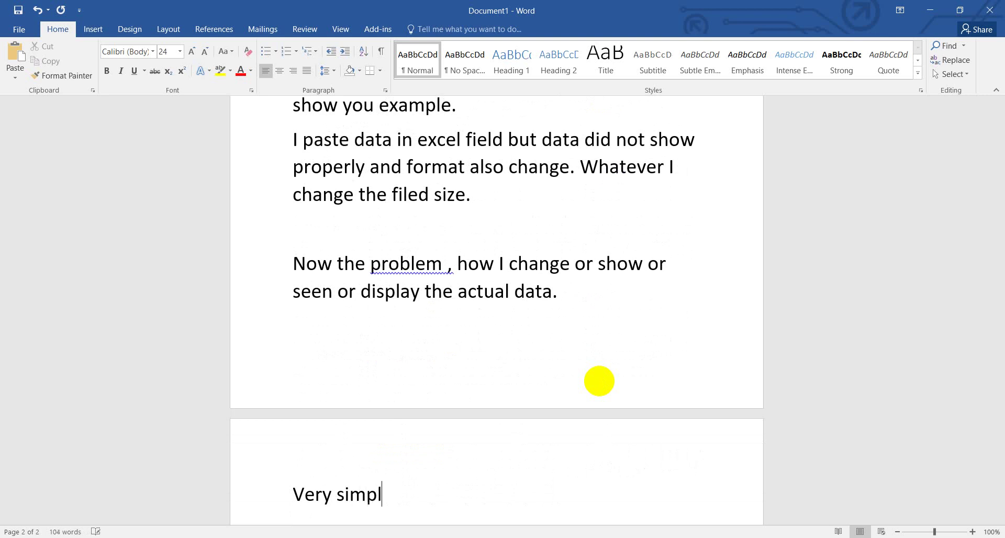
text(e:)
key(alt+Tab)
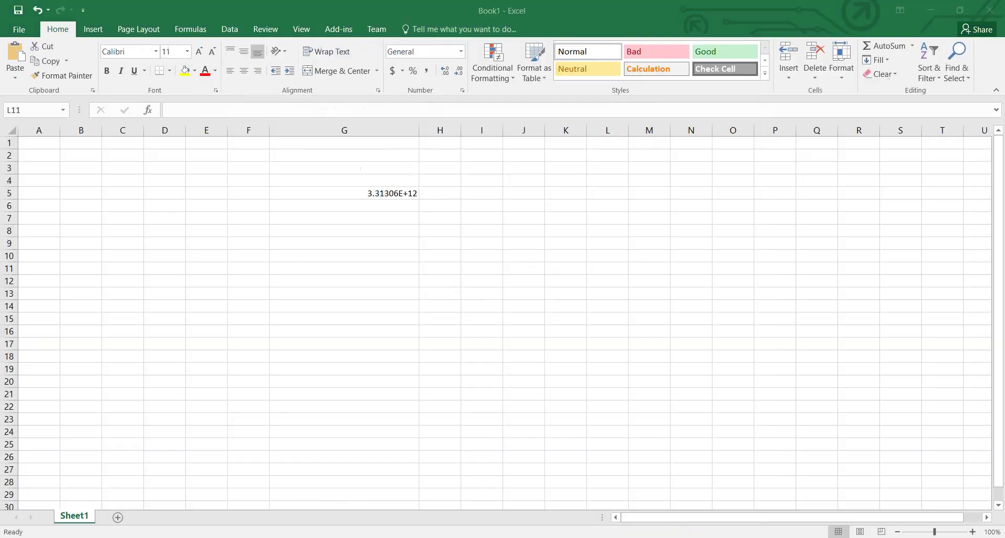
click(397, 196)
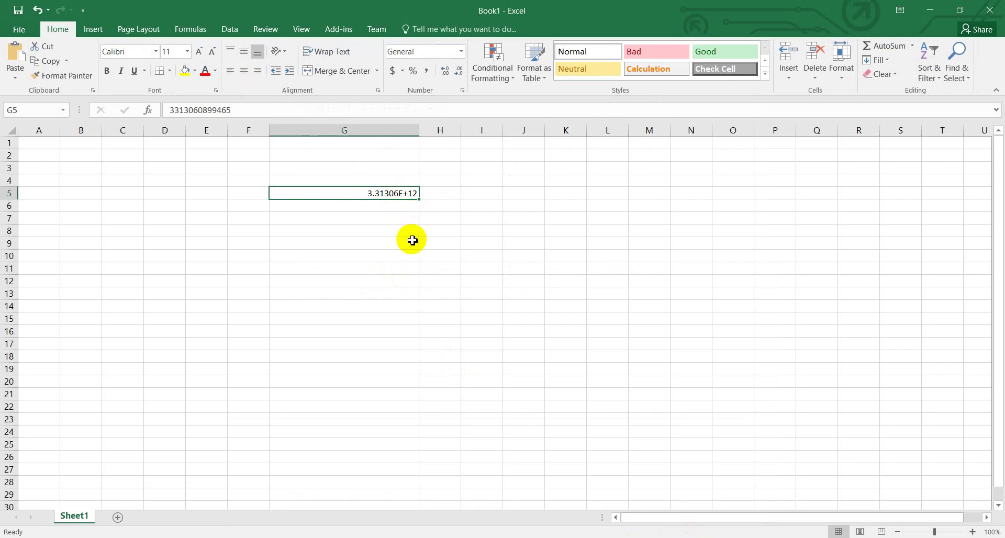
click(570, 207)
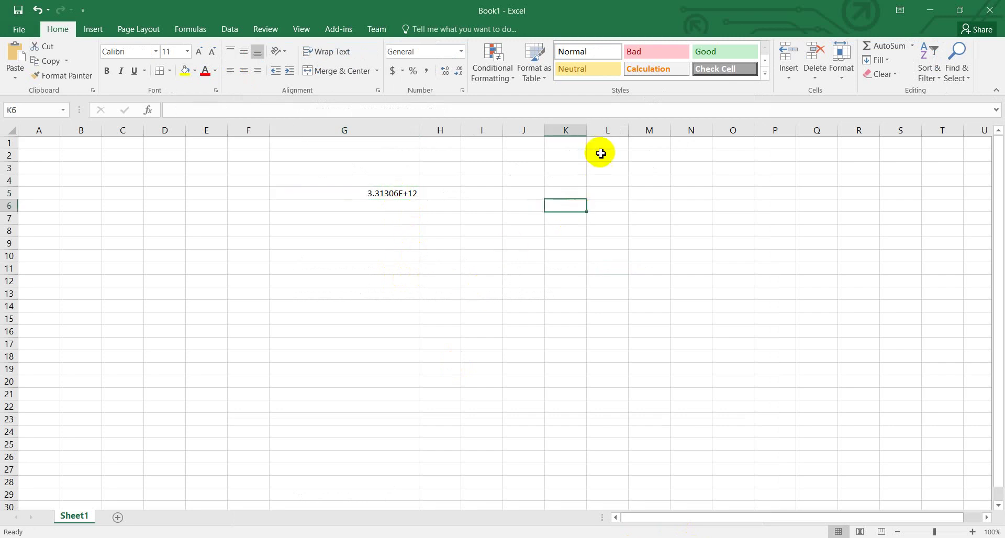
drag(587, 131, 665, 131)
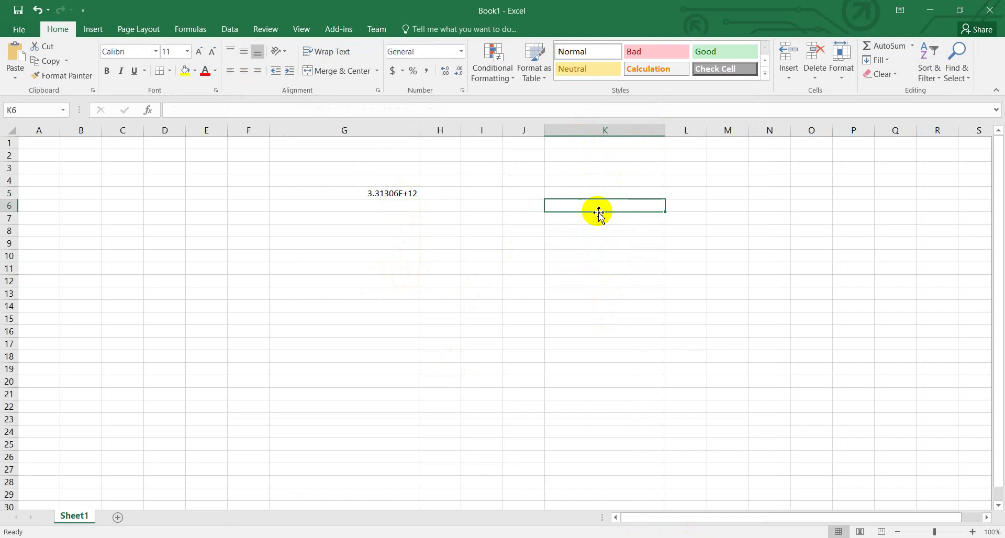
click(461, 51)
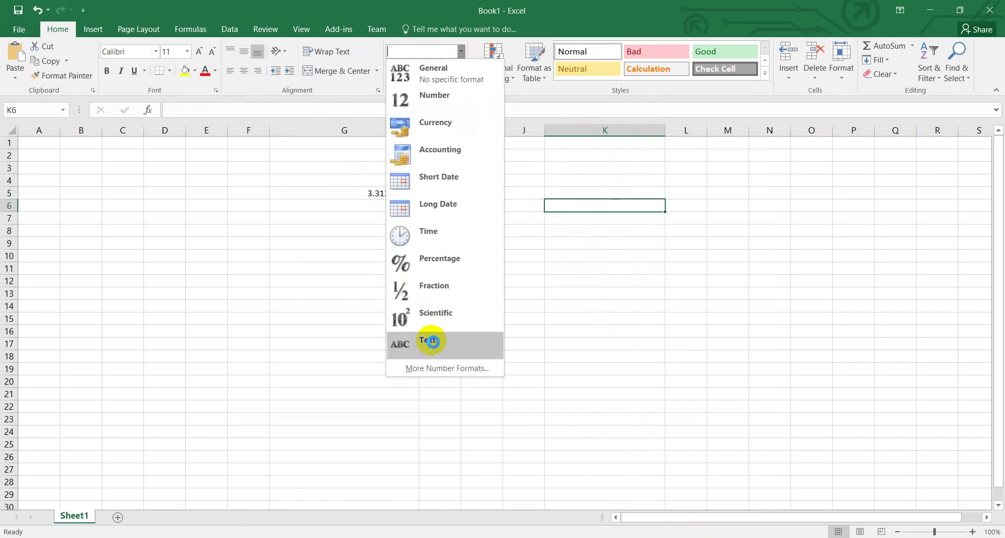
click(434, 339)
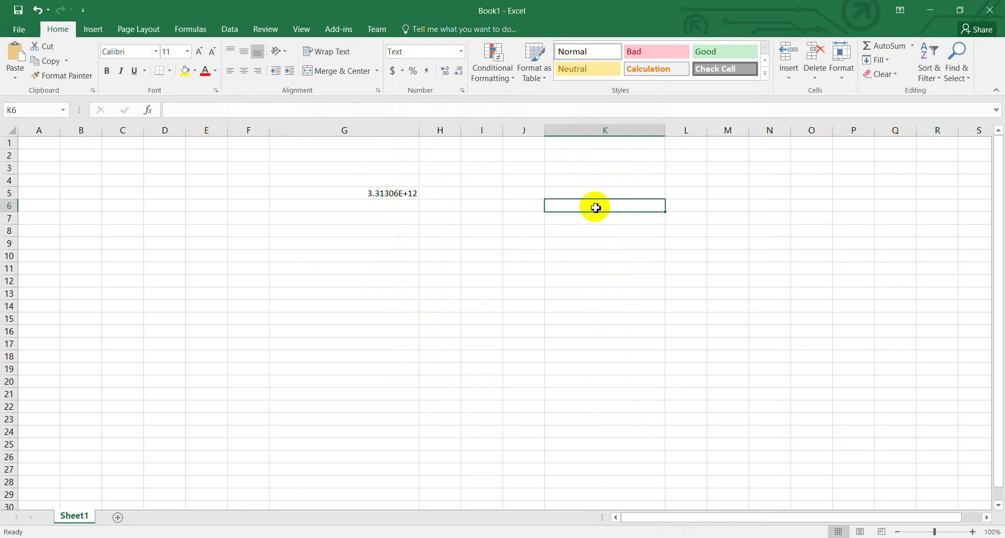
key(ctrl+v)
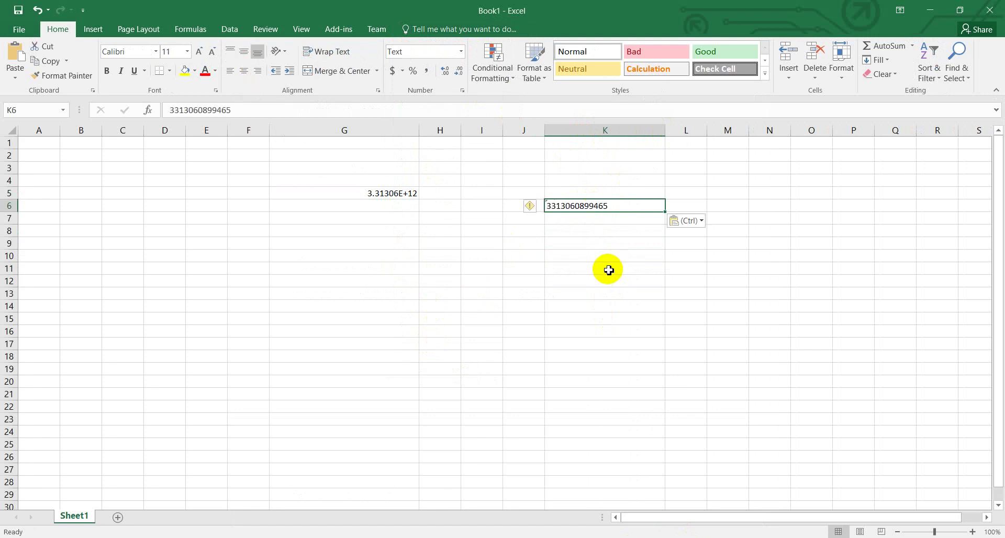
key(Down)
key(Down)
key(Down)
key(Down)
click(616, 211)
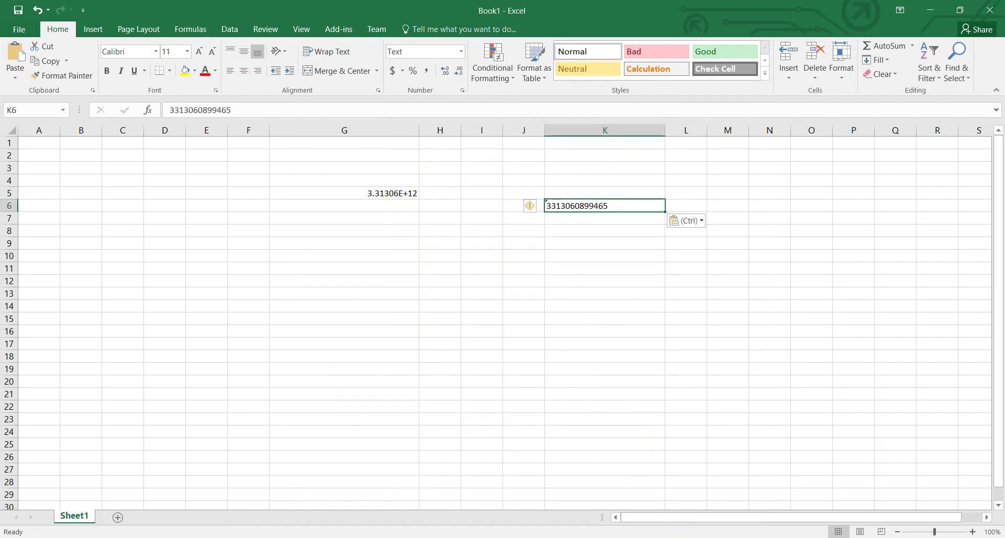
- Reselect the long number in Notepad and return to the spreadsheet
key(alt+Tab)
click(81, 34)
double_click(80, 34)
key(ctrl+c)
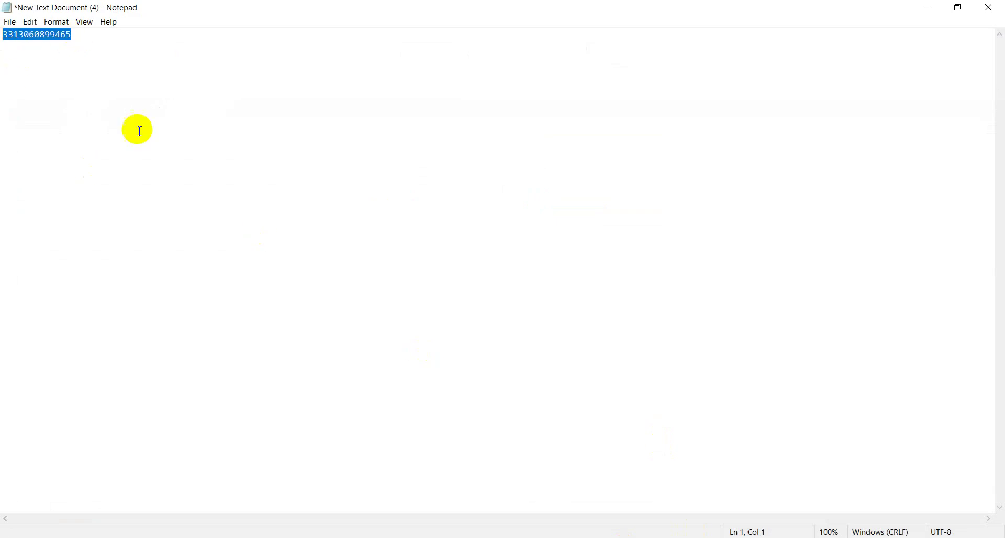
key(alt+Tab)
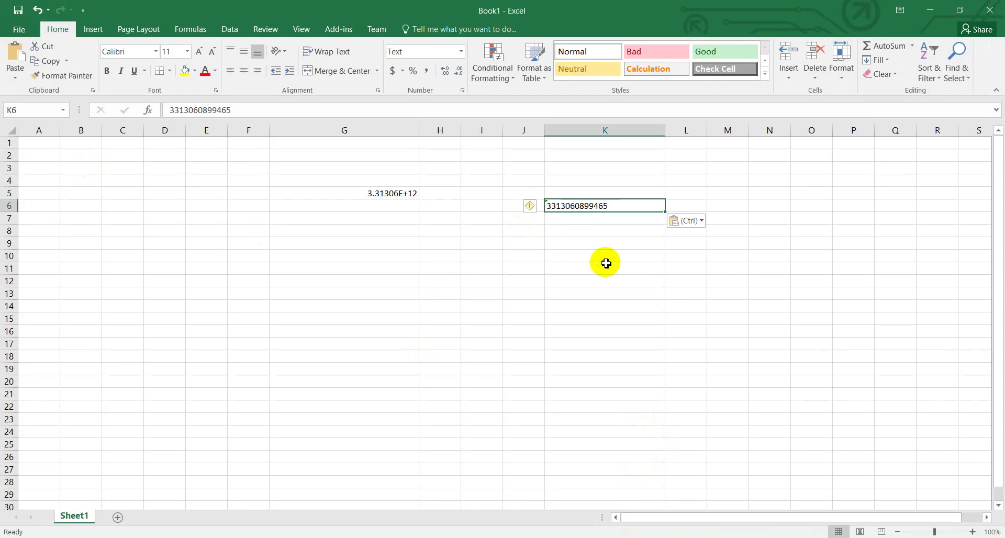
- Paste the long number into G11, where it displays as 3.31306E+12
click(517, 307)
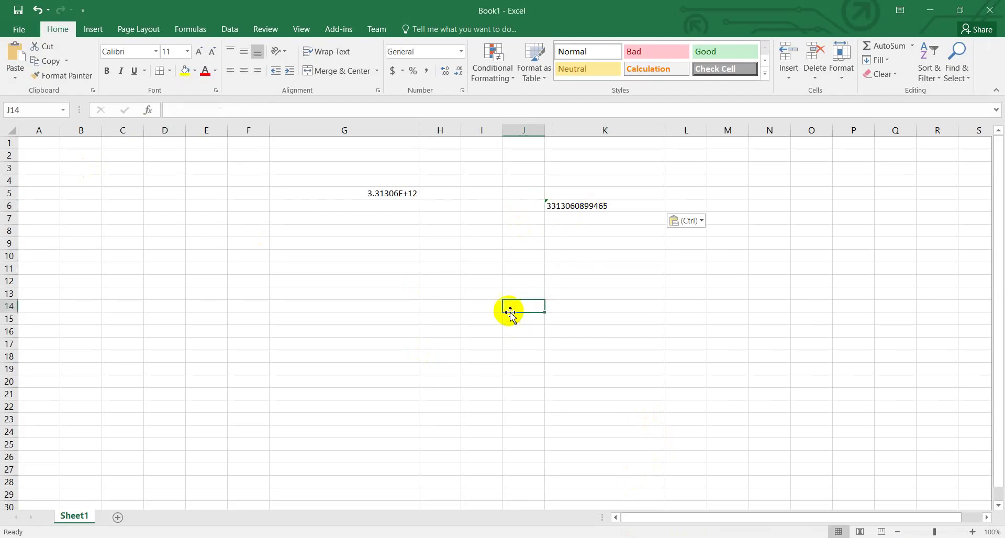
click(351, 193)
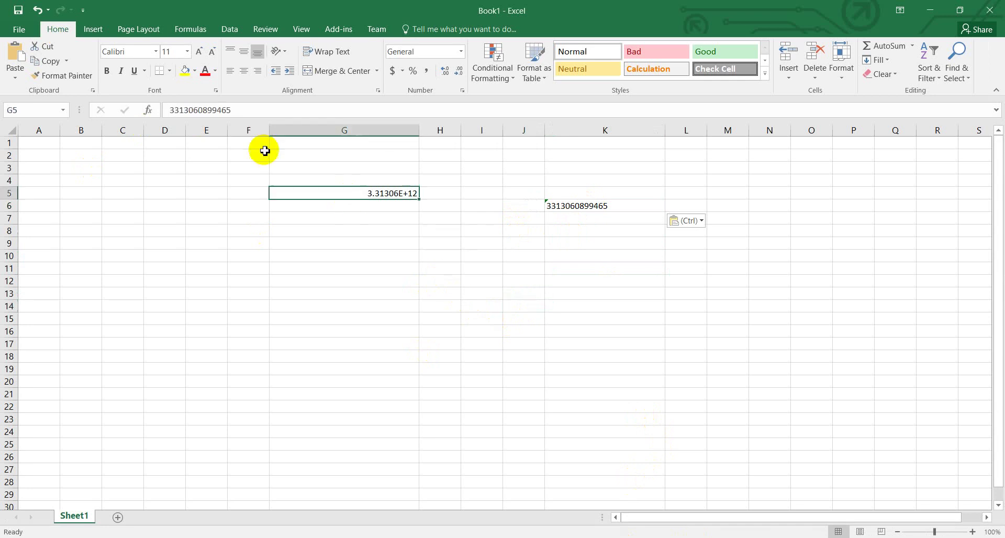
click(600, 207)
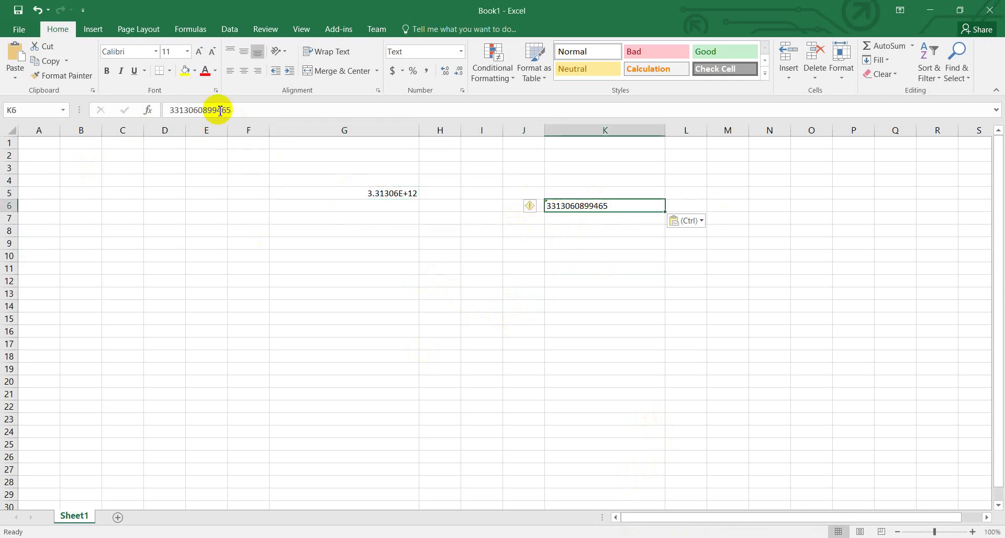
click(402, 221)
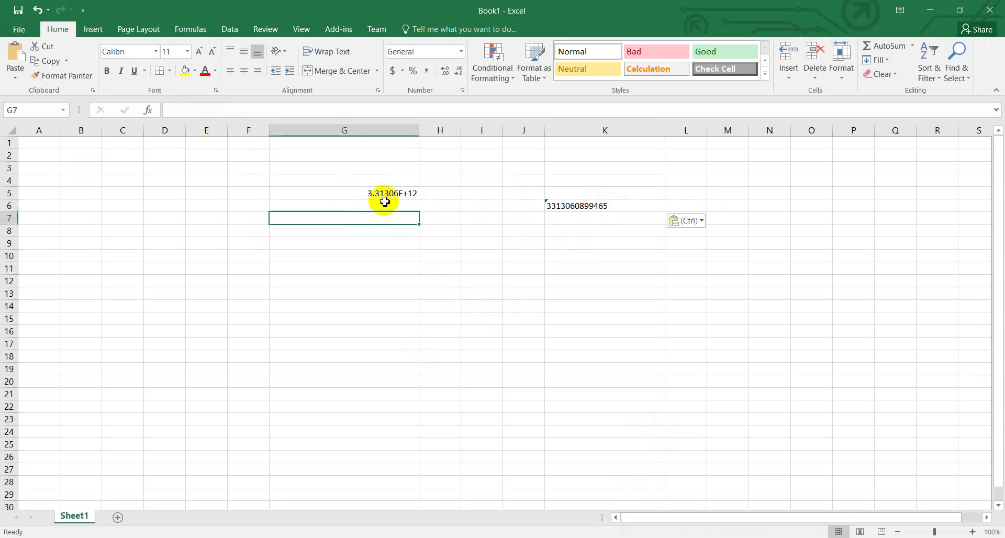
click(361, 266)
key(ctrl+v)
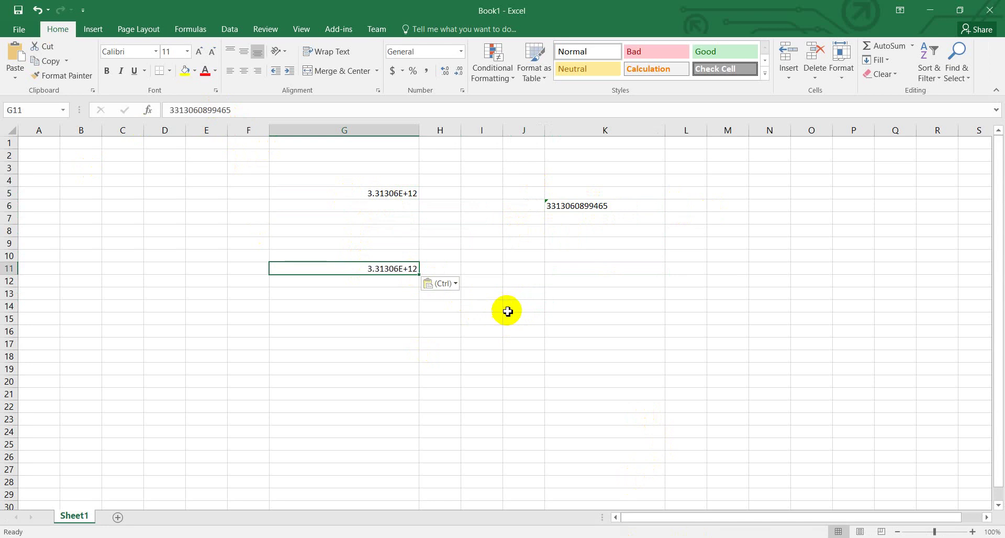
click(508, 311)
click(606, 267)
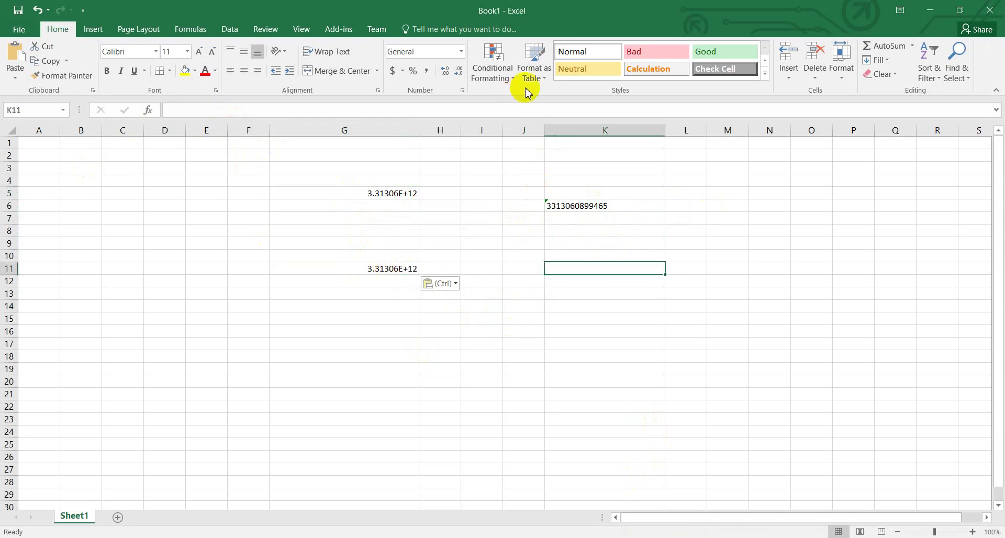
click(461, 51)
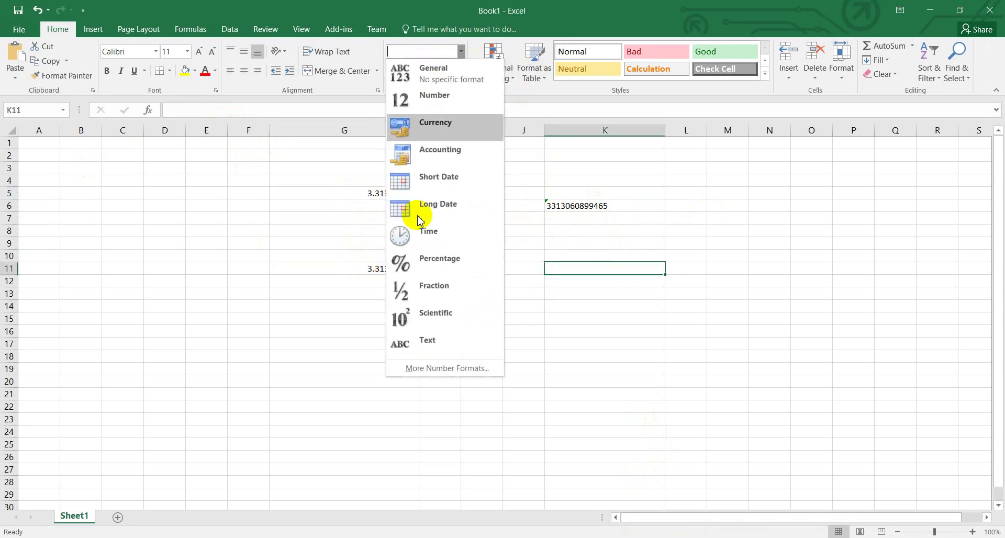
click(430, 341)
key(ctrl+v)
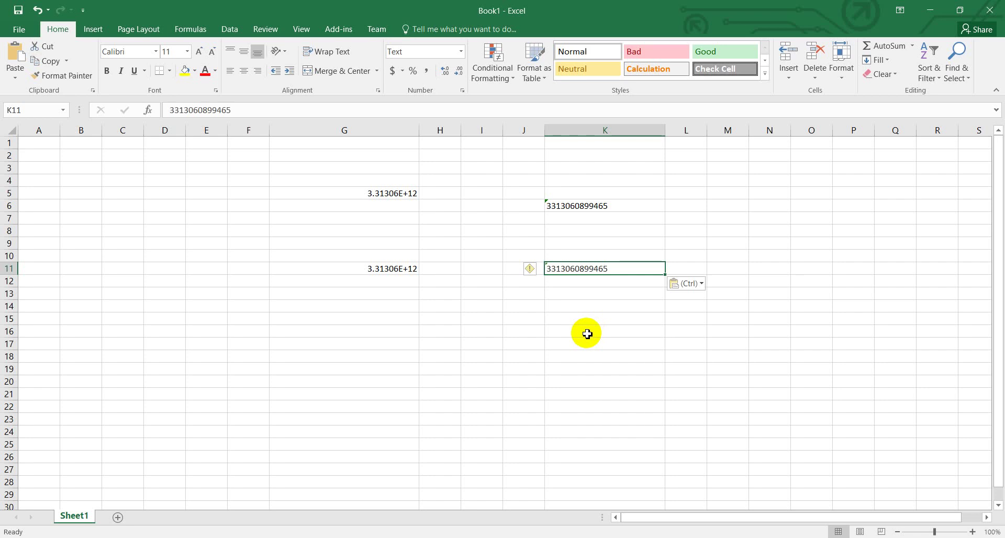
click(586, 334)
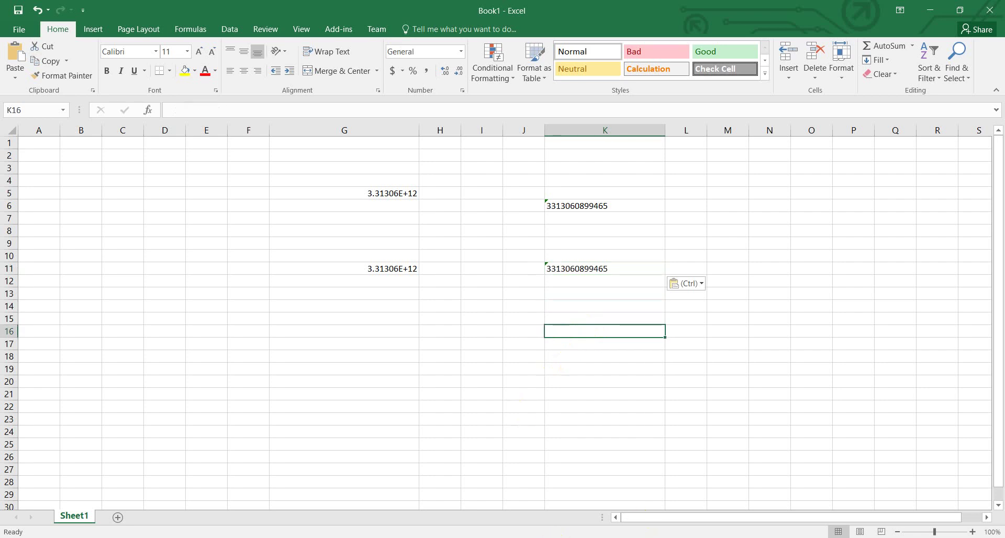
- Under 'Very simple:', write 'Just change the field format > General or whatever to Text and paste .'
scroll(471, 480, down, 5)
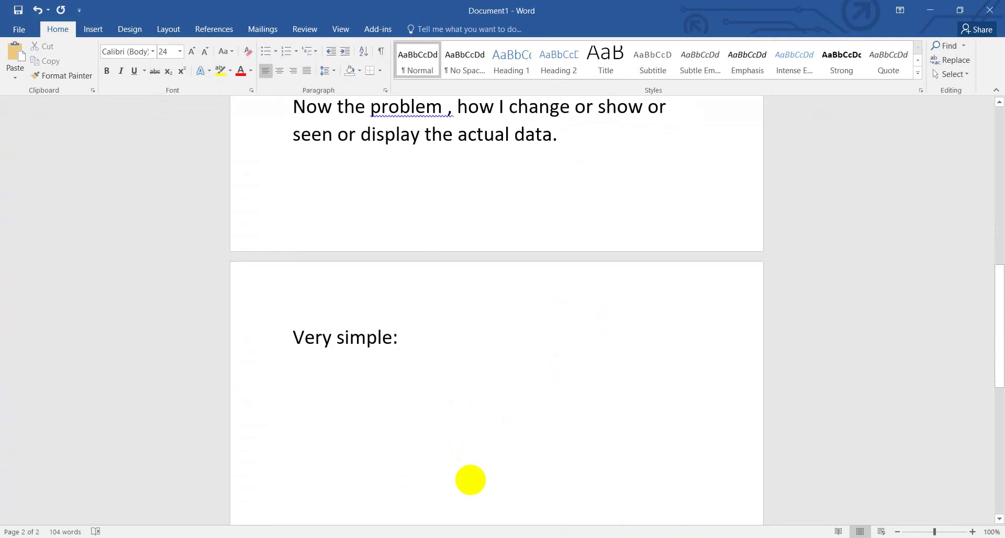
text(just )
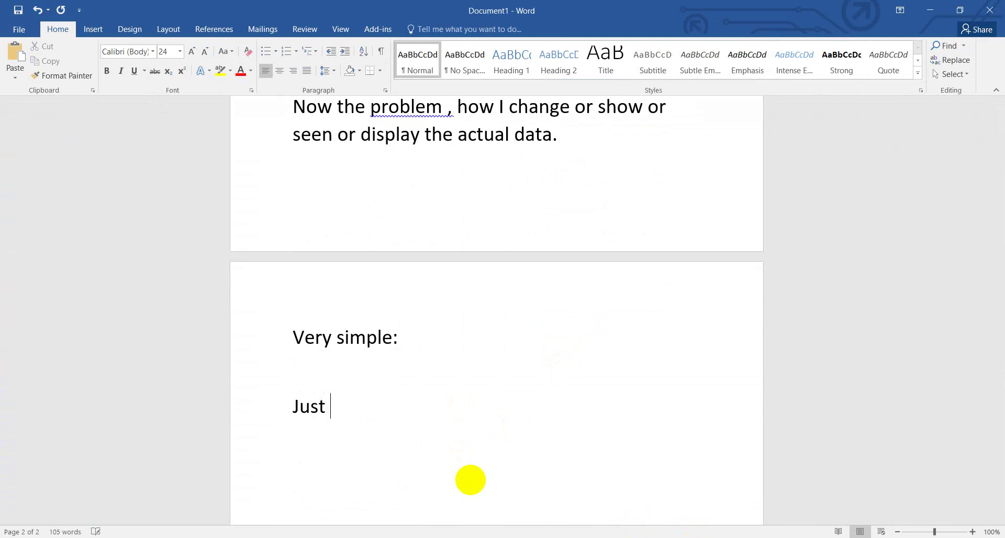
text(change the)
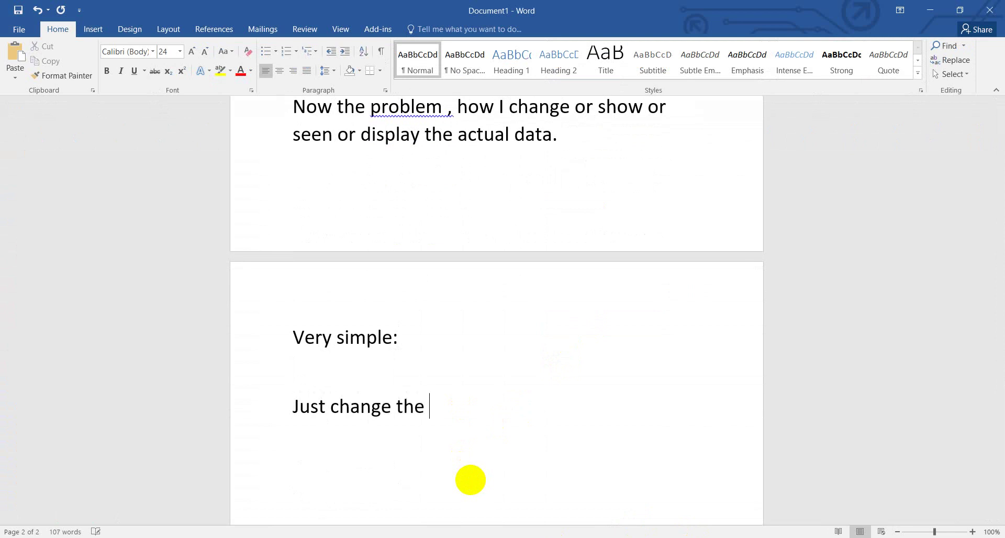
text(fi)
text(eld )
text(te)
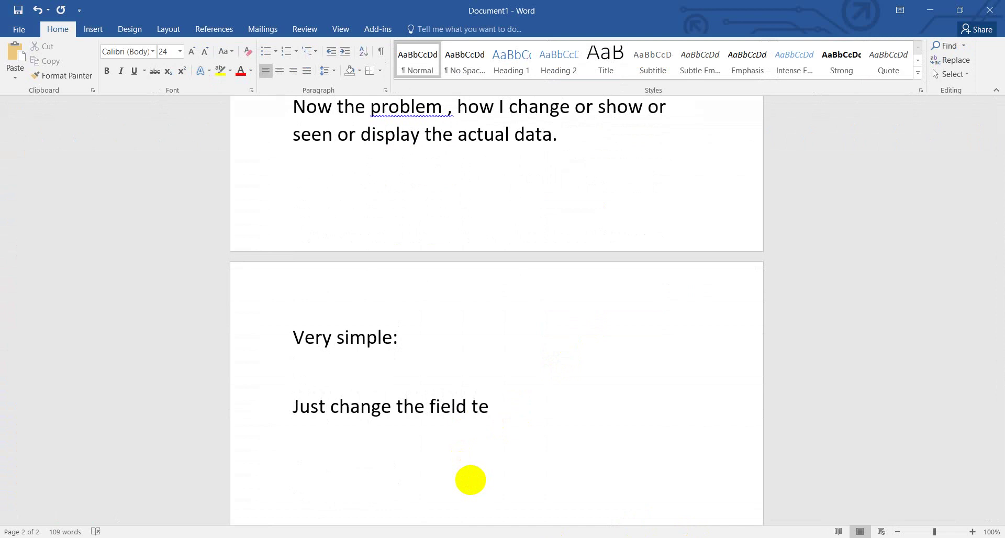
key(BackSpace)
key(BackSpace)
text(for)
text(mate)
key(BackSpace)
text(> )
text(Gene)
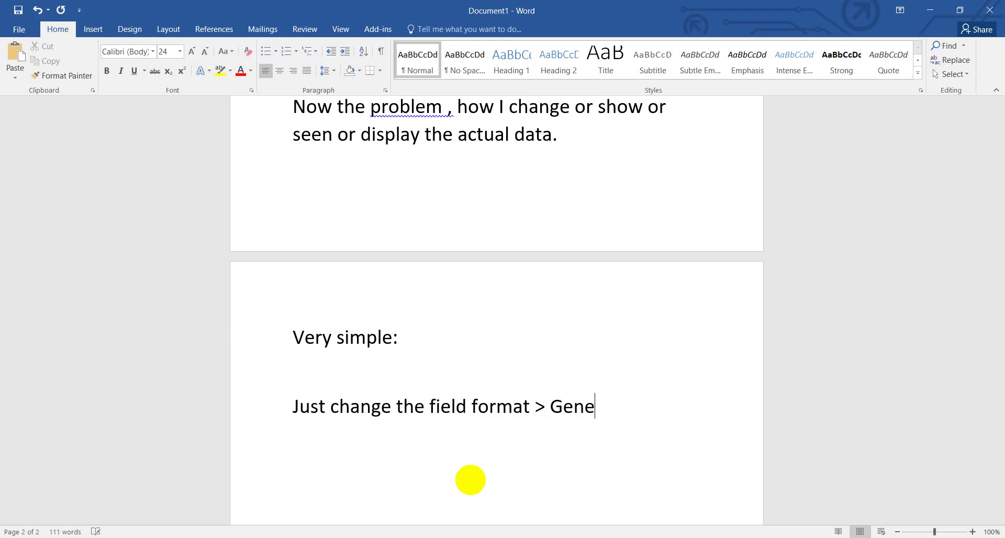
text(ral o)
text(r what)
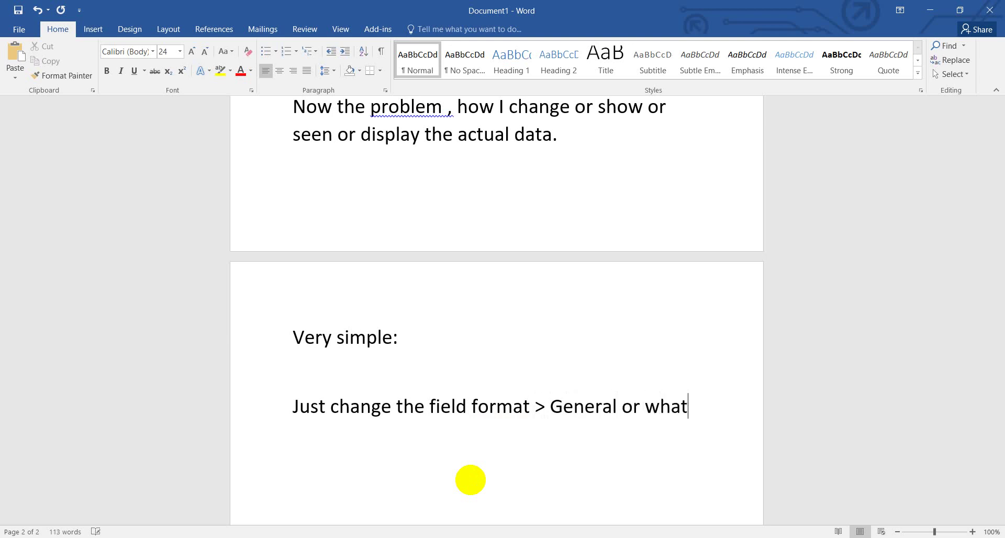
text(ever t)
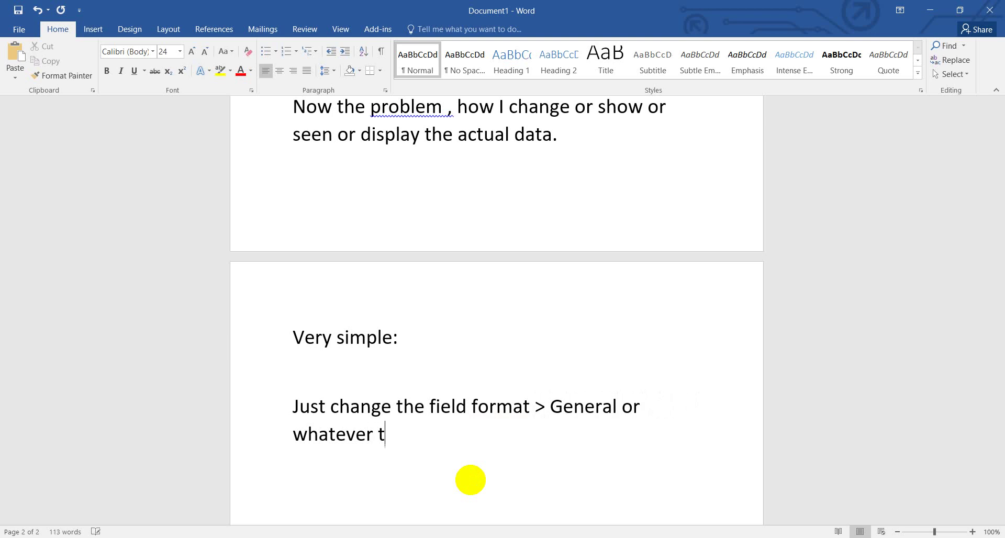
text(o )
text(Text )
text(and pa)
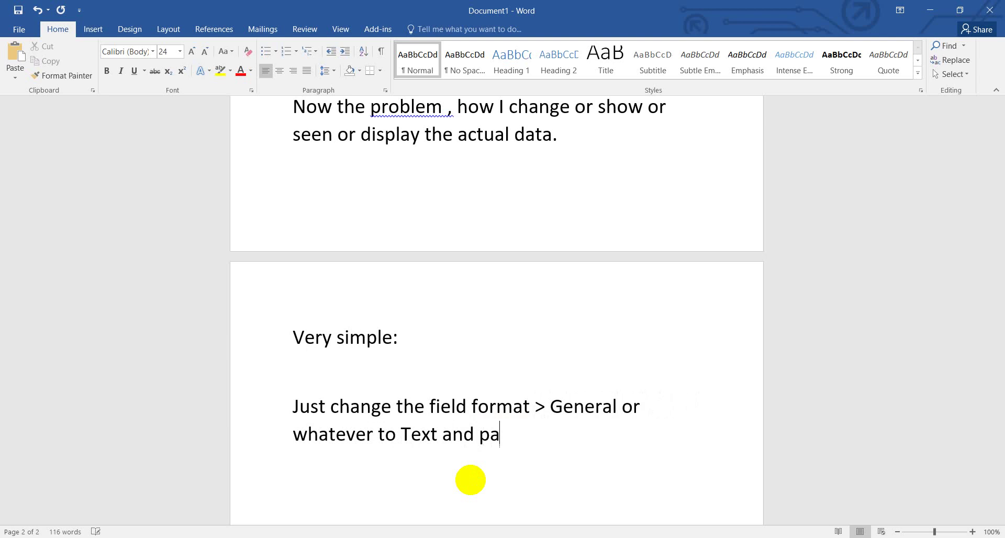
text(ste .)
- Add the closing lines 'That's it.' and 'Enjoy….' below the instruction
key(Return)
text(Tha)
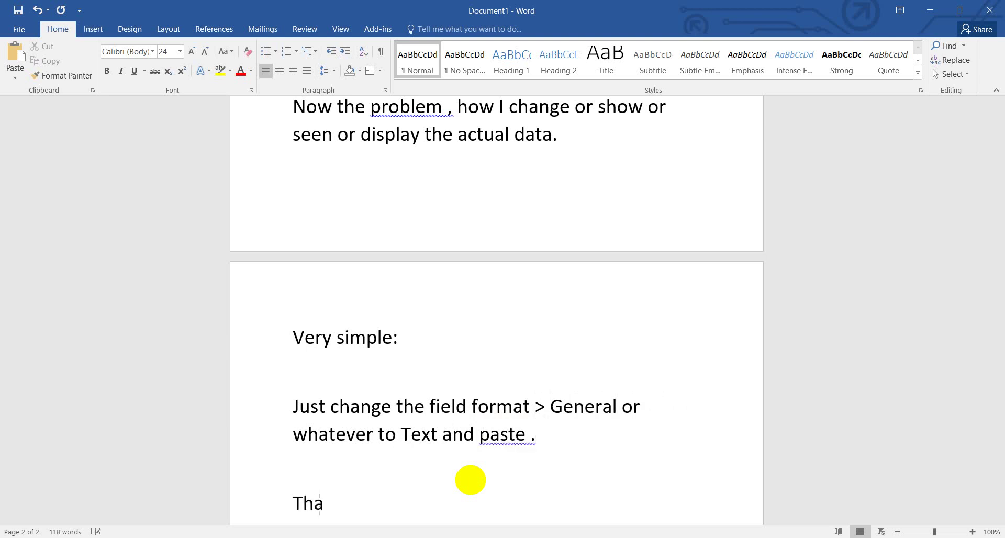
text(t's )
text(it)
text(.)
key(Return)
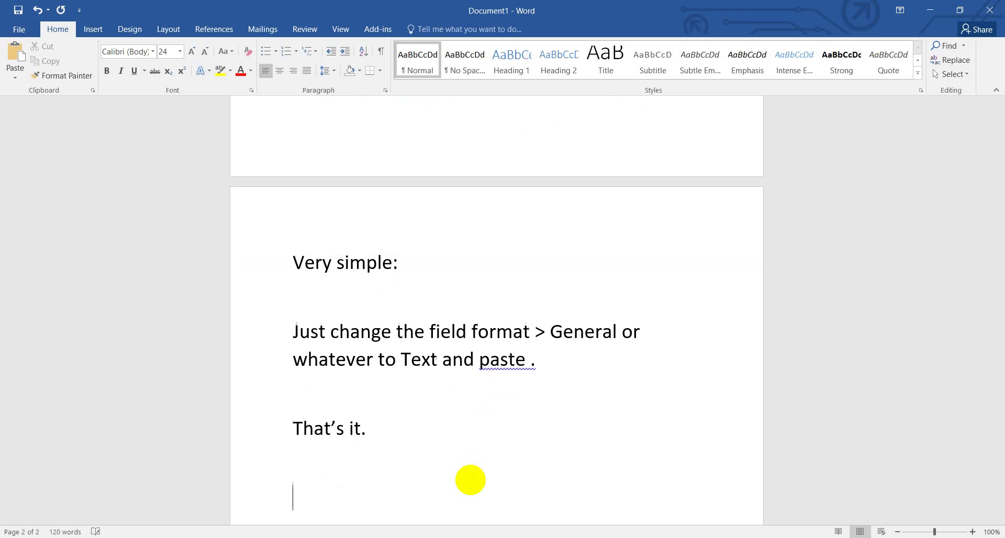
text(E)
text(njoy)
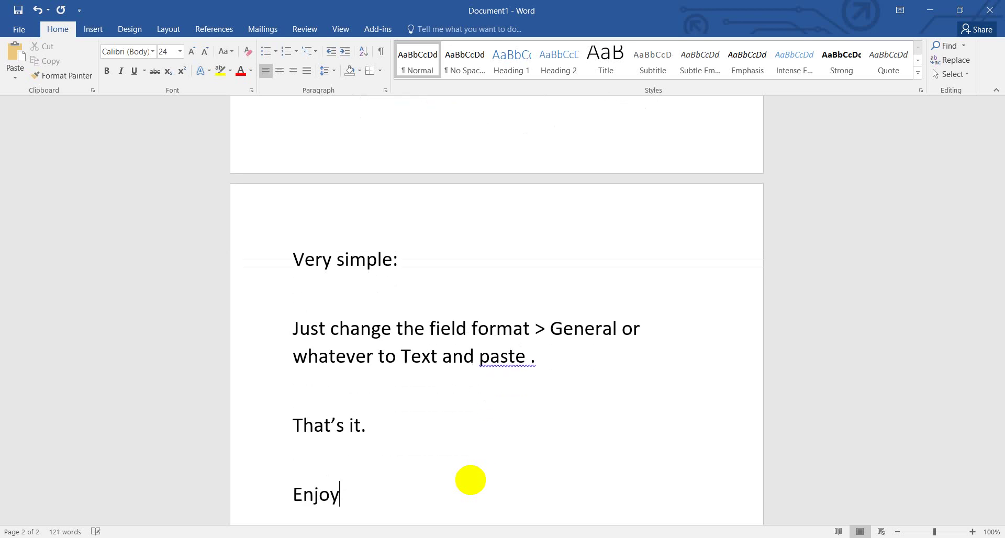
text(....)
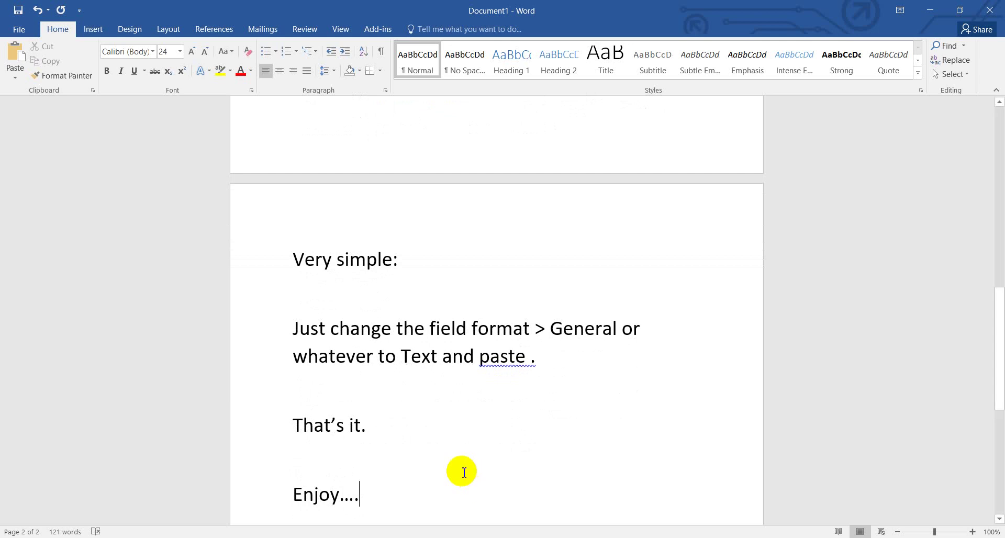